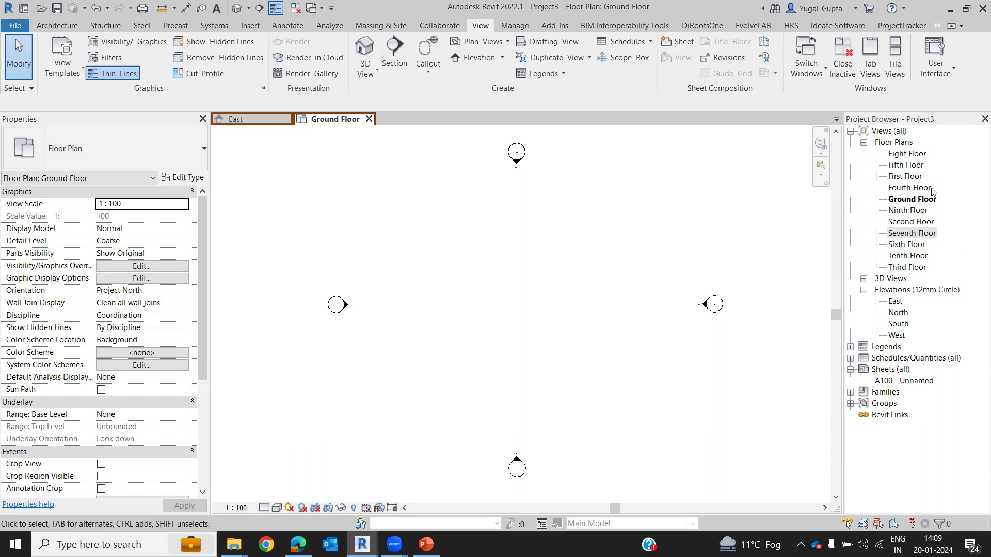
Step: Create a new browser organization scheme for views named ABC_XYZ, leaving its filtering rules at their defaults
left_click(894, 133)
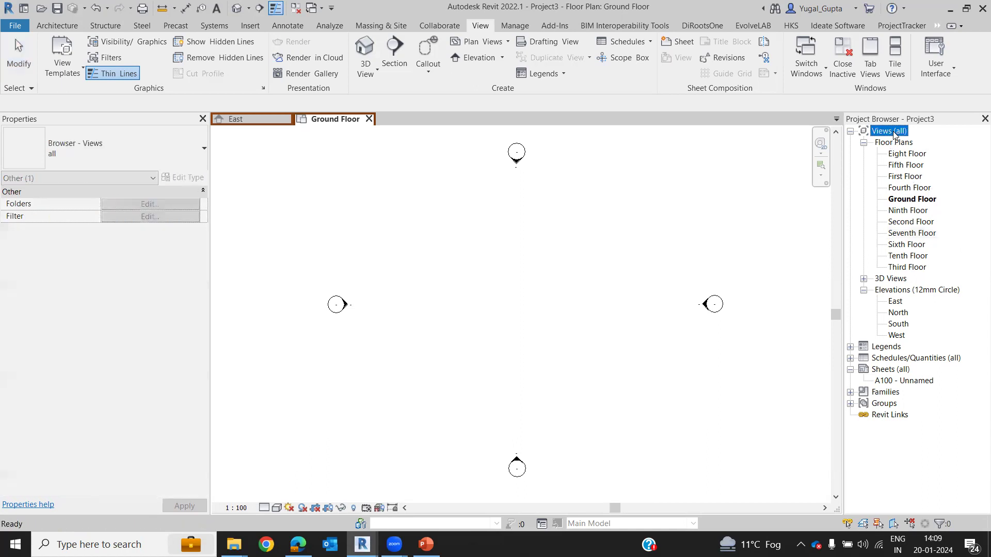
right_click(894, 133)
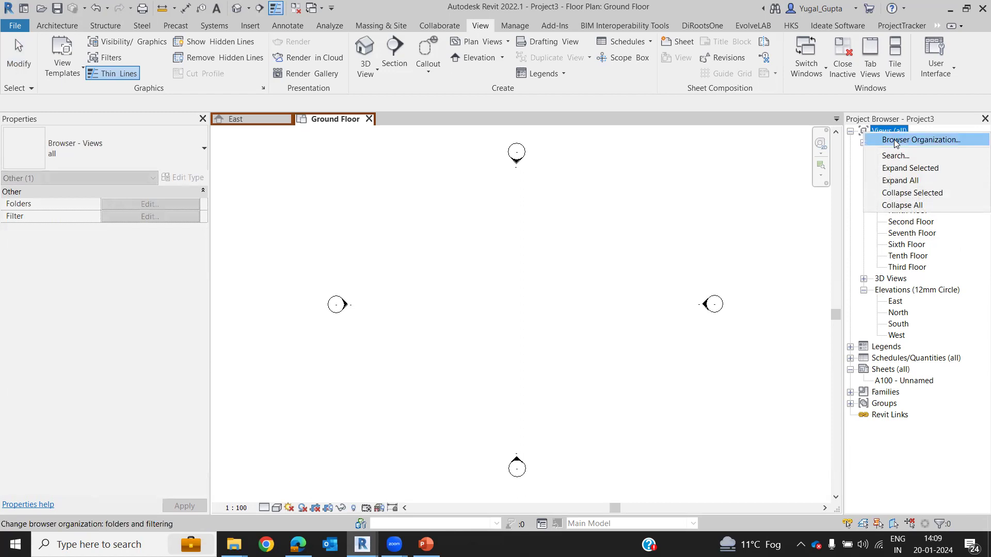
left_click(895, 141)
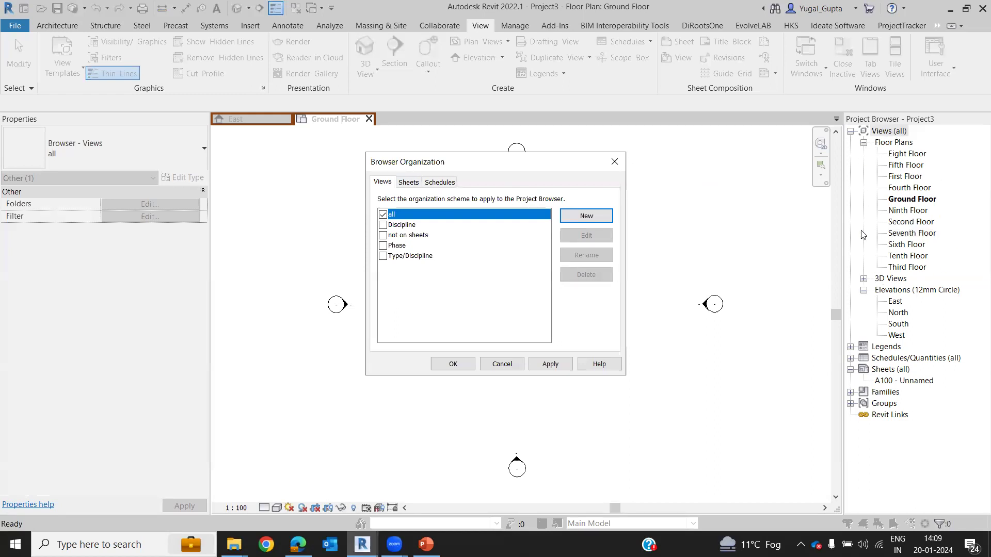
left_click(582, 225)
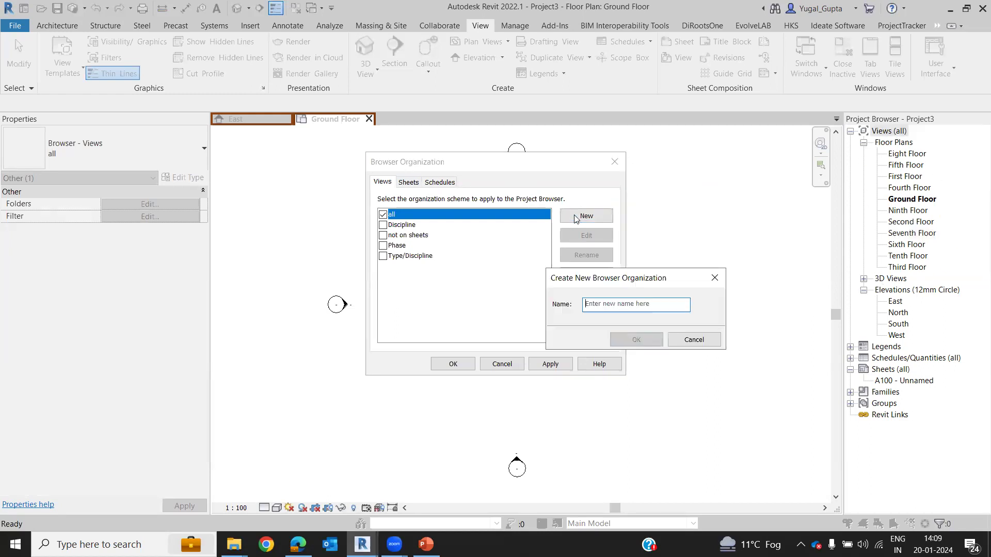
left_click(620, 303)
type("ABC")
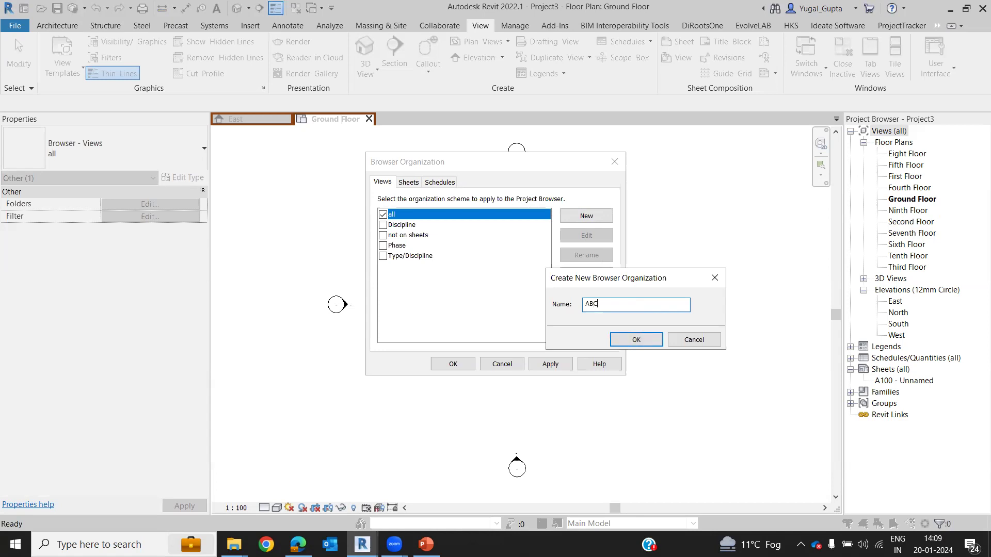
type("_XYZ")
key("Return")
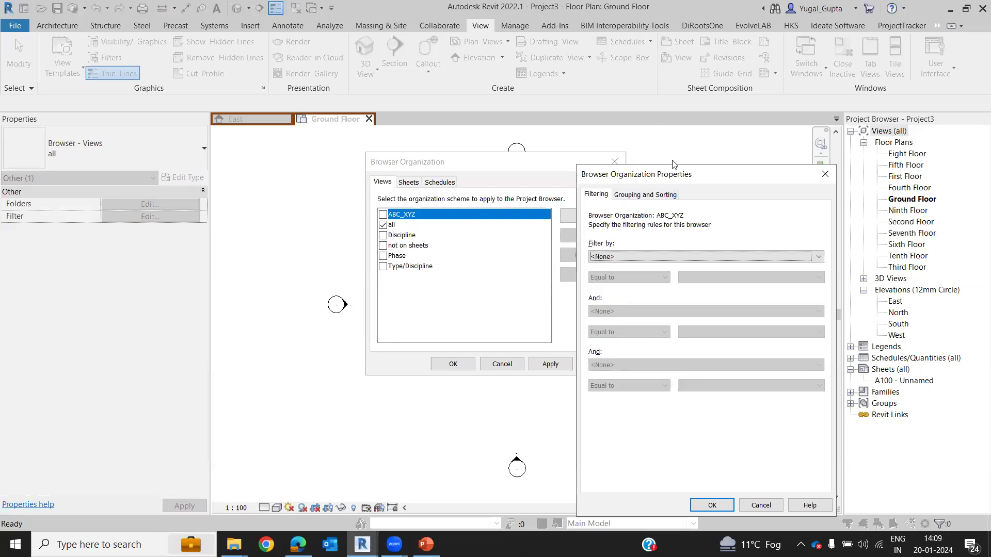
left_click(824, 175)
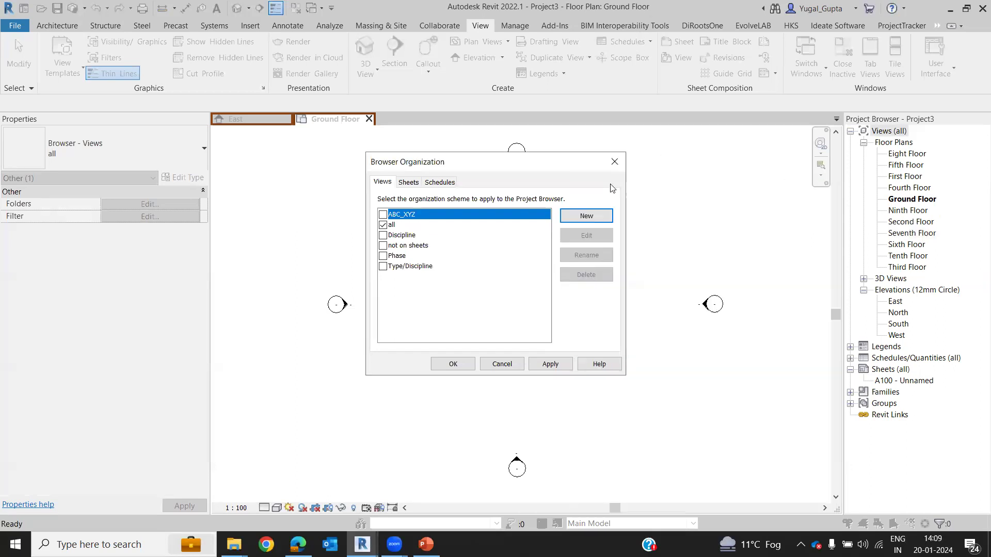
Step: Activate the ABC_XYZ scheme for the project views and set its sorting to Associated Level
left_click(383, 215)
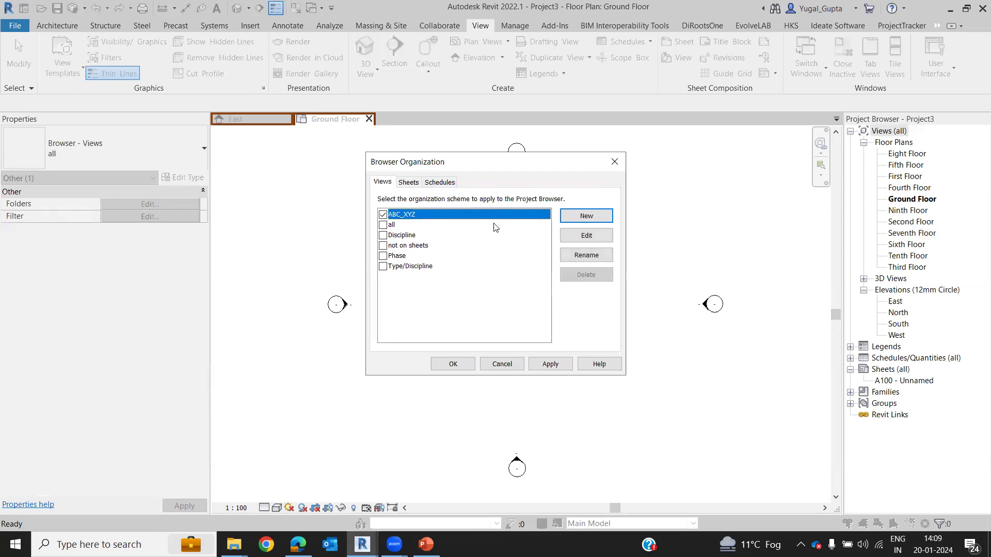
left_click(588, 237)
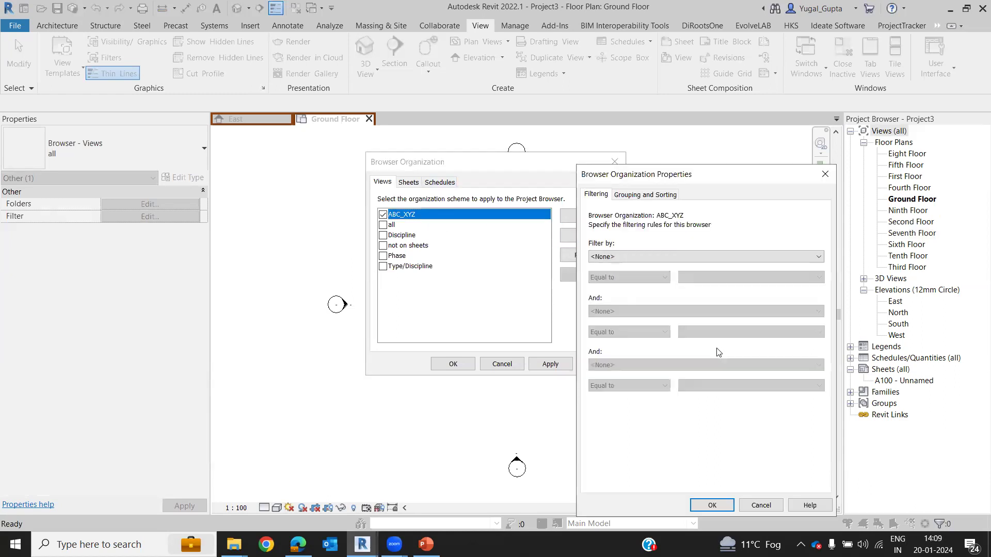
left_click(671, 196)
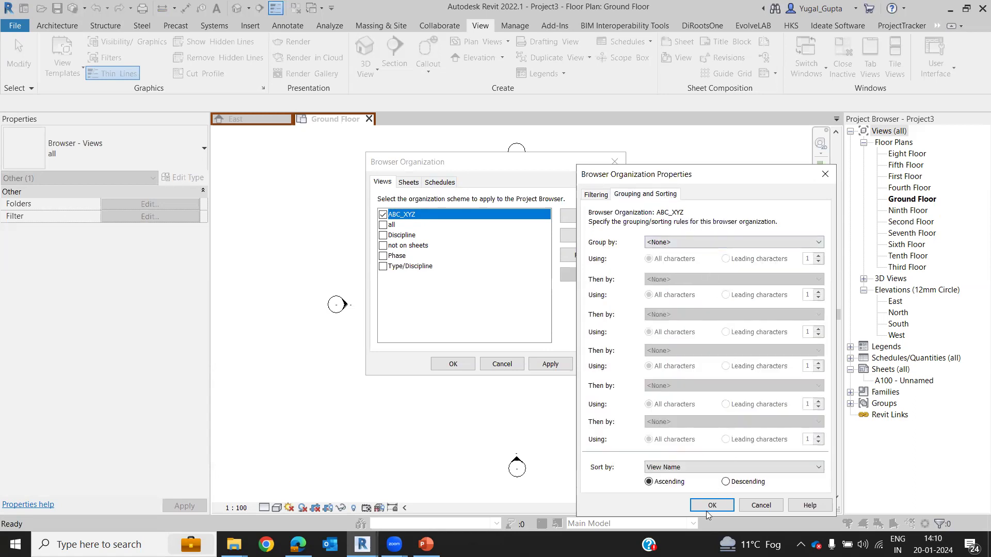
left_click(681, 469)
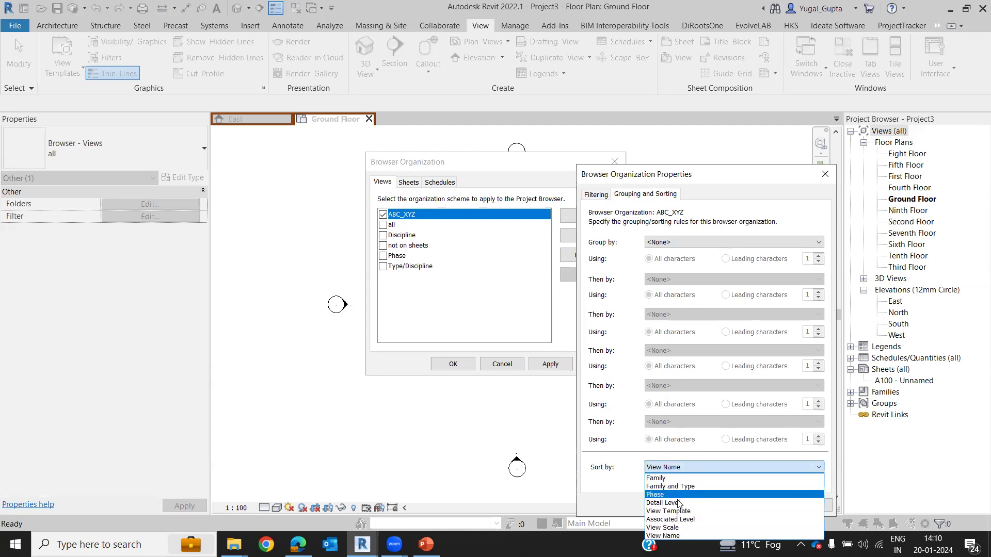
left_click(622, 479)
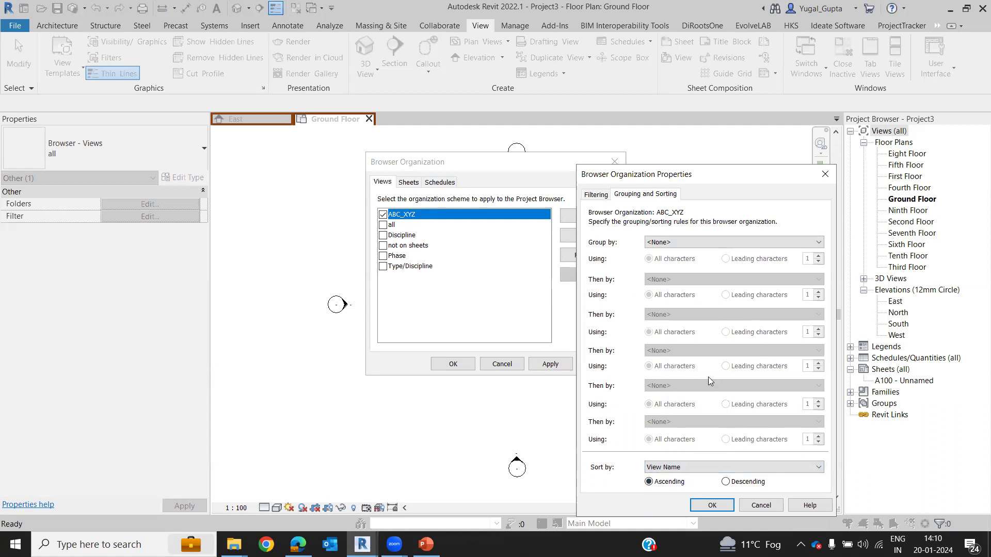
left_click(681, 467)
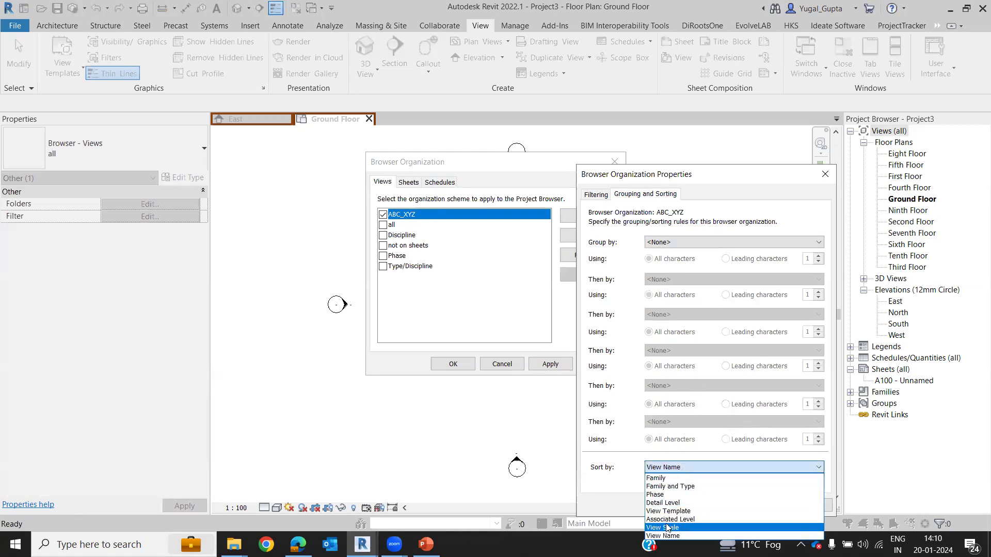
left_click(670, 519)
left_click(707, 506)
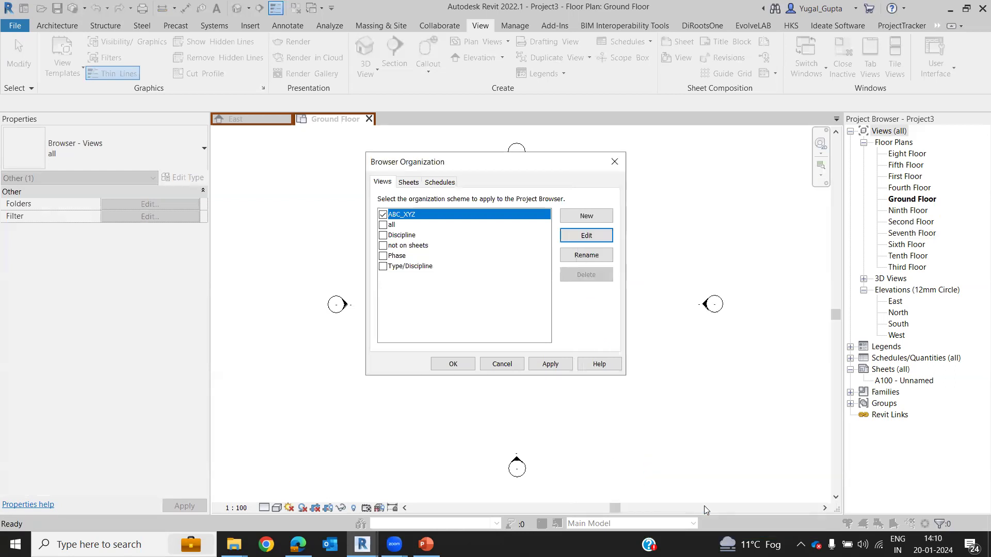
left_click(454, 363)
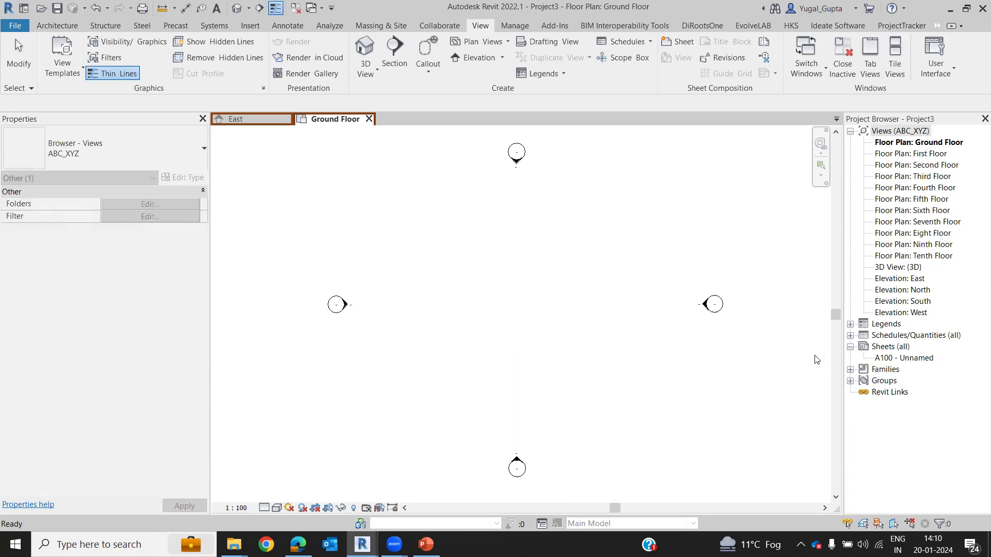
left_click(792, 342)
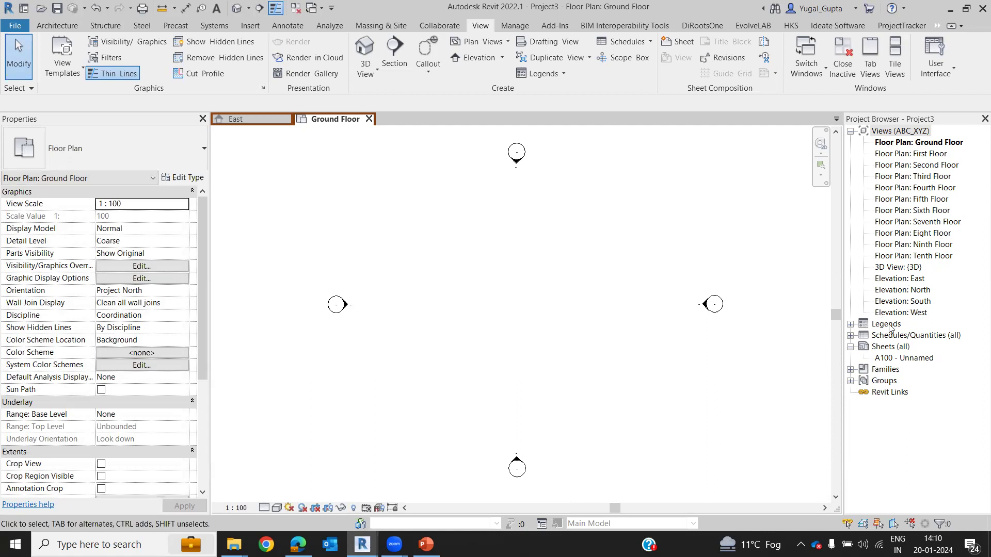
Step: Edit the ABC_XYZ browser organization to group views by Family and Type, and apply it
right_click(898, 133)
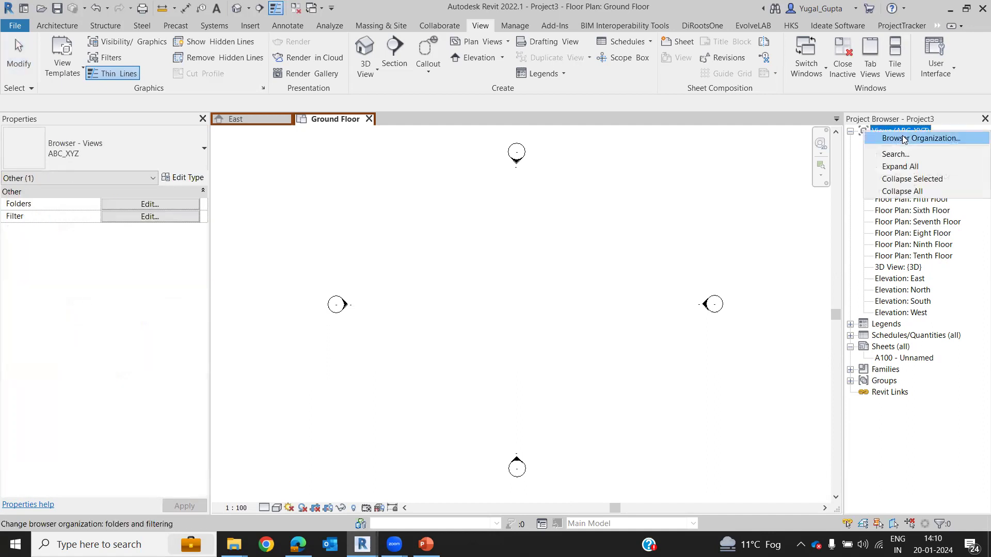
left_click(903, 140)
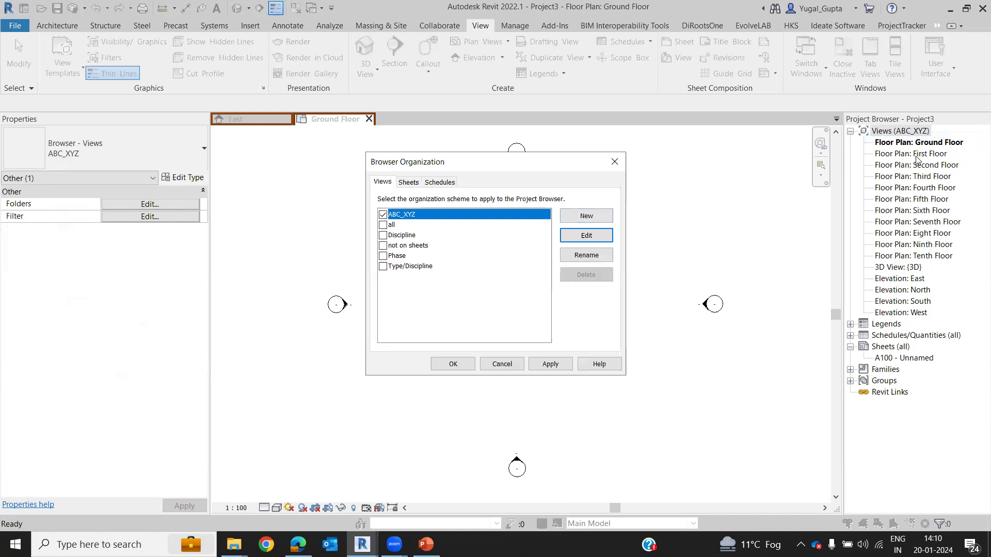
left_click(571, 235)
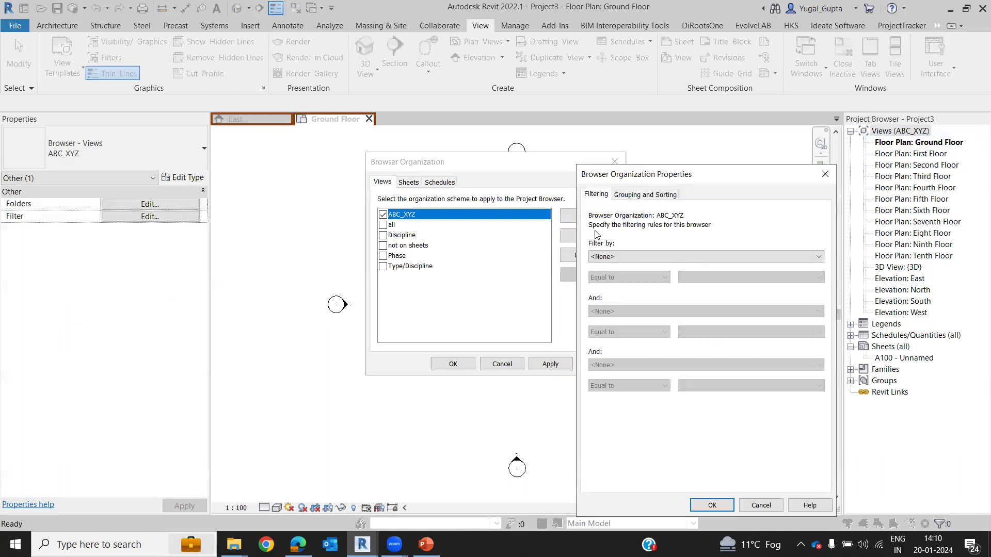
left_click(655, 195)
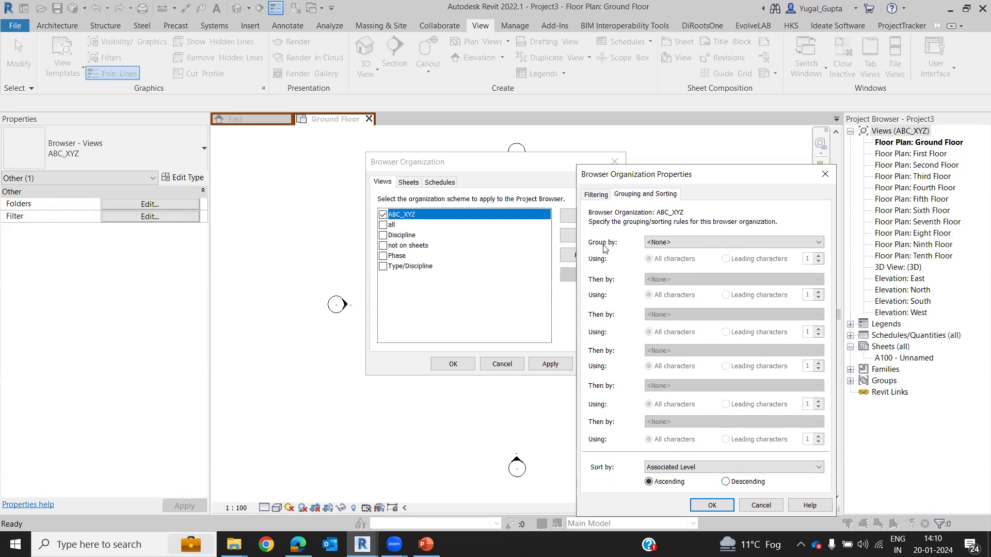
left_click(676, 243)
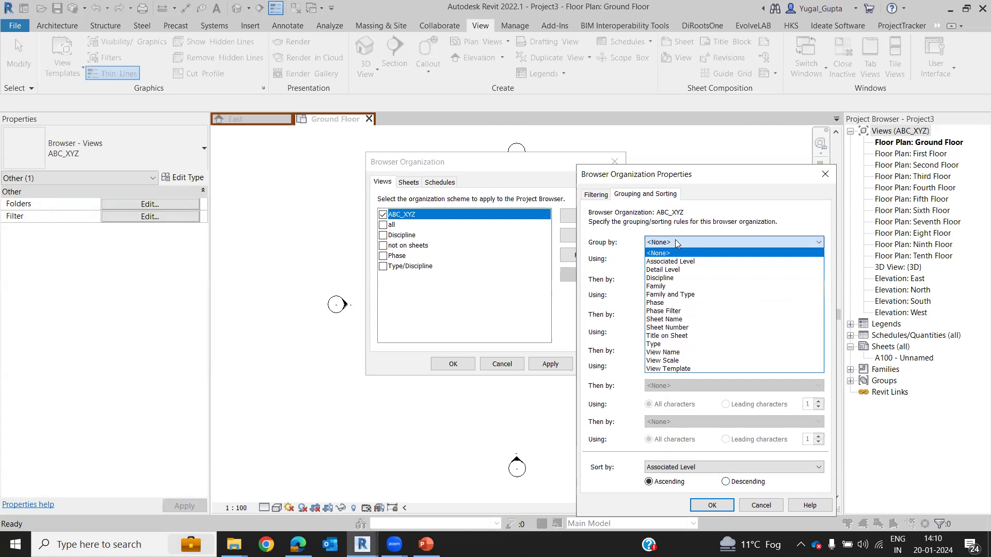
left_click(668, 294)
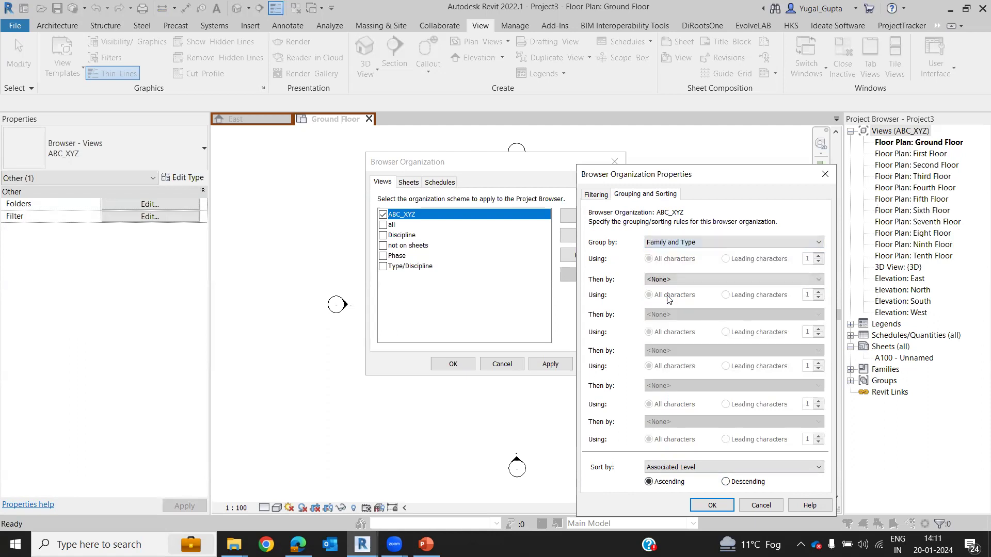
left_click(712, 506)
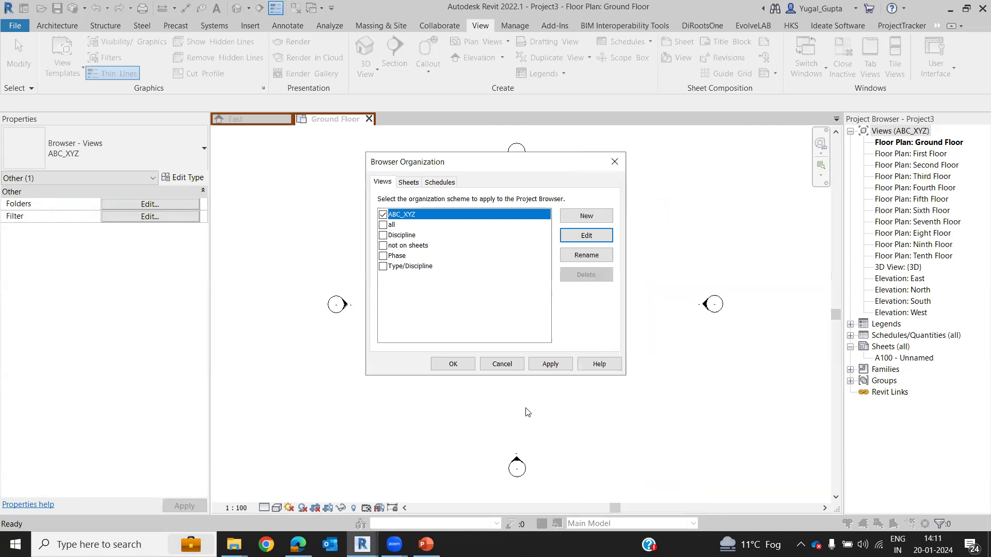
left_click(565, 365)
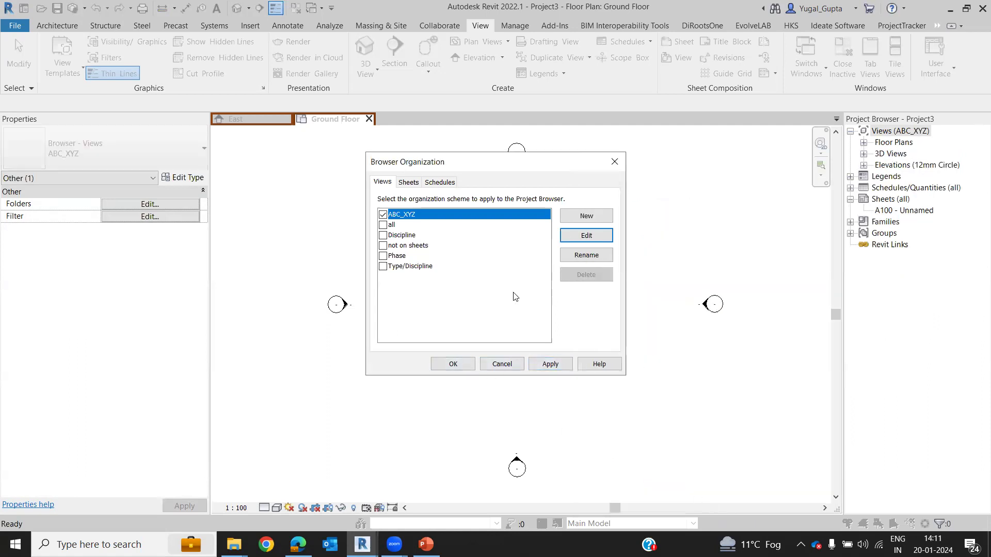
left_click(453, 364)
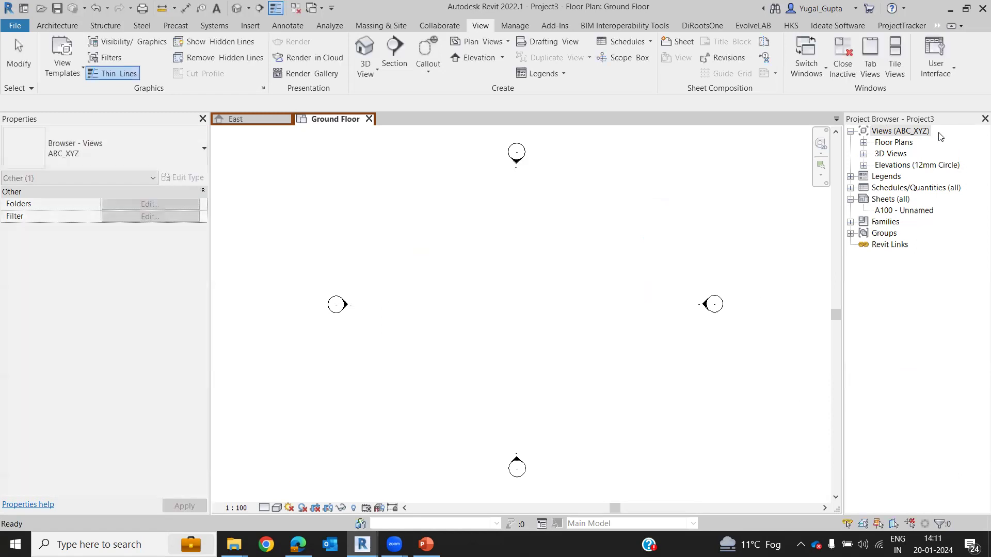
Step: Expand the Floor Plans, 3D Views and Elevations groups to review the reorganized view list
left_click(864, 142)
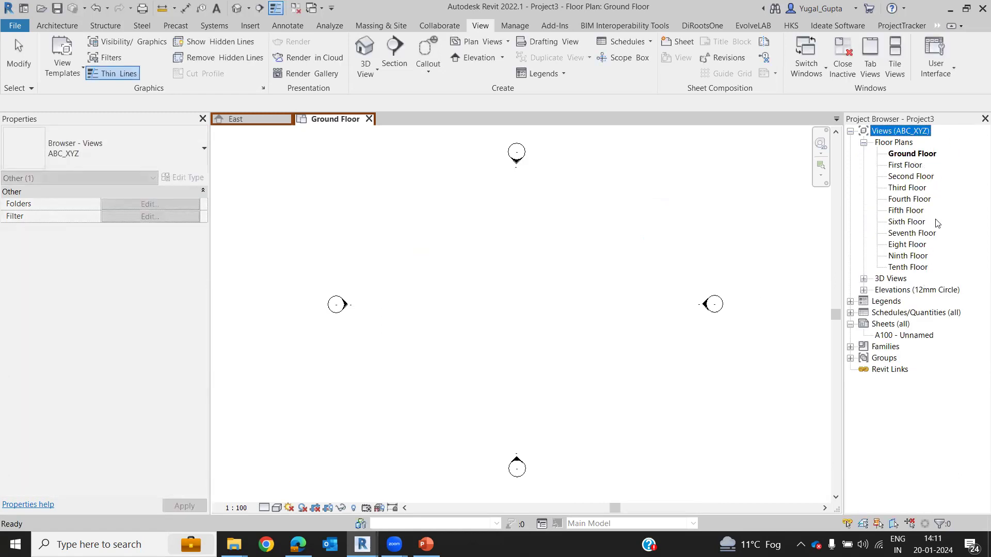
left_click(863, 279)
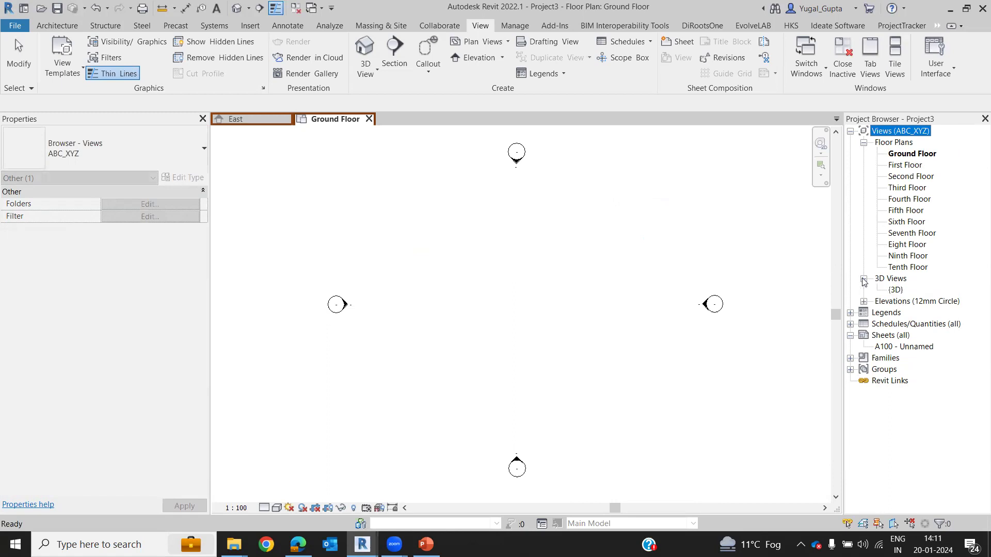
left_click(863, 301)
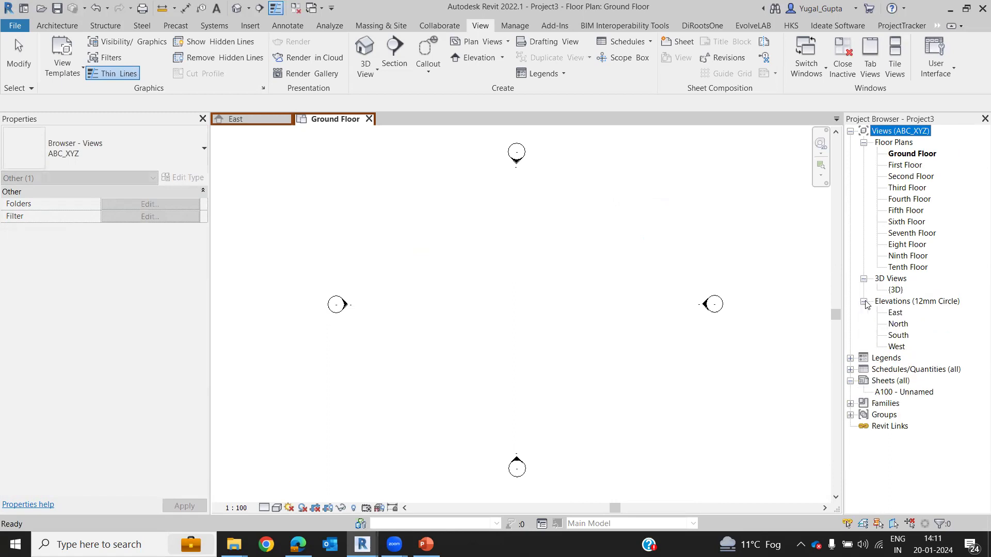
left_click(713, 222)
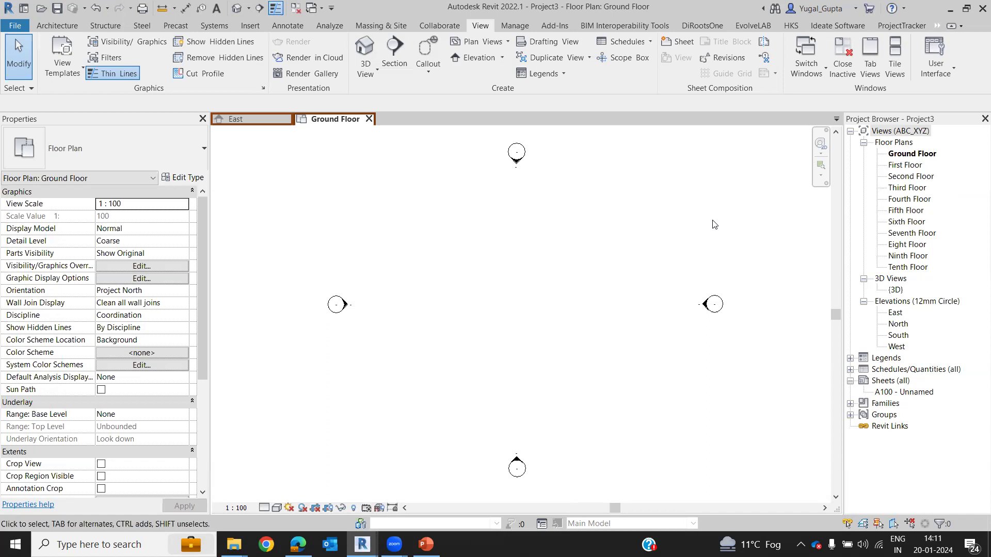
Step: Duplicate the Ground Floor plan view
left_click(921, 154)
right_click(921, 154)
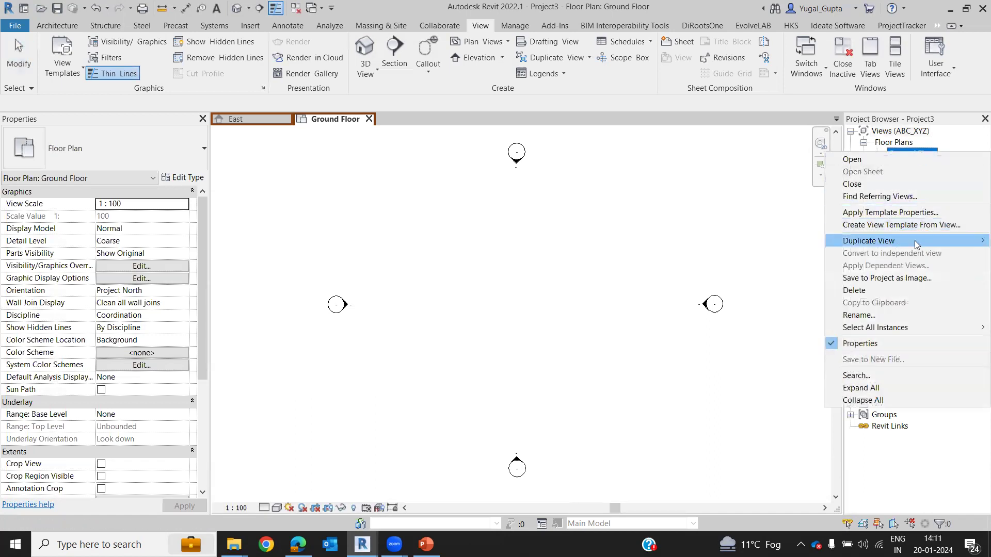
mouse_move(872, 241)
left_click(782, 244)
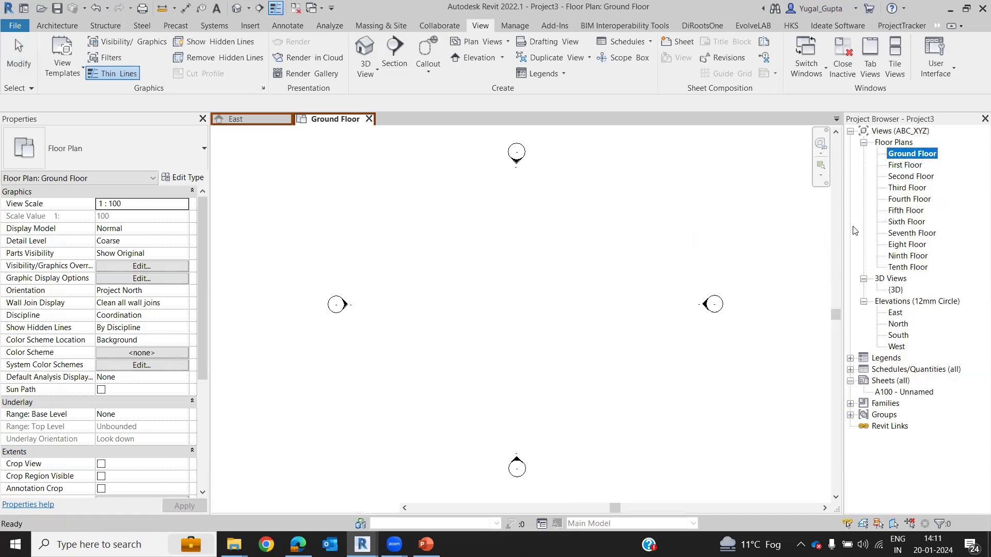
Step: Rename the original Ground Floor plan view as Ground Floor_Working View
left_click(917, 158)
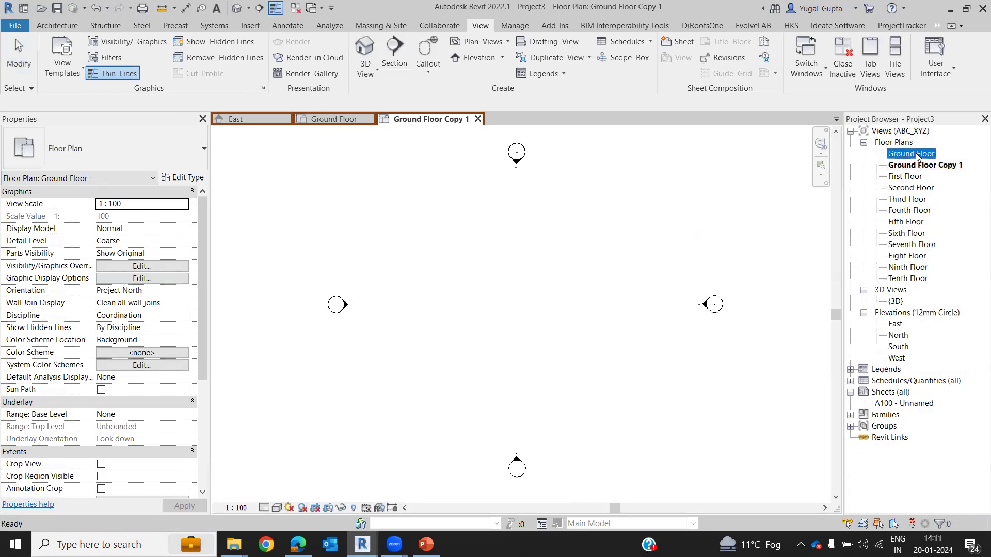
left_click(917, 154)
left_click(916, 153)
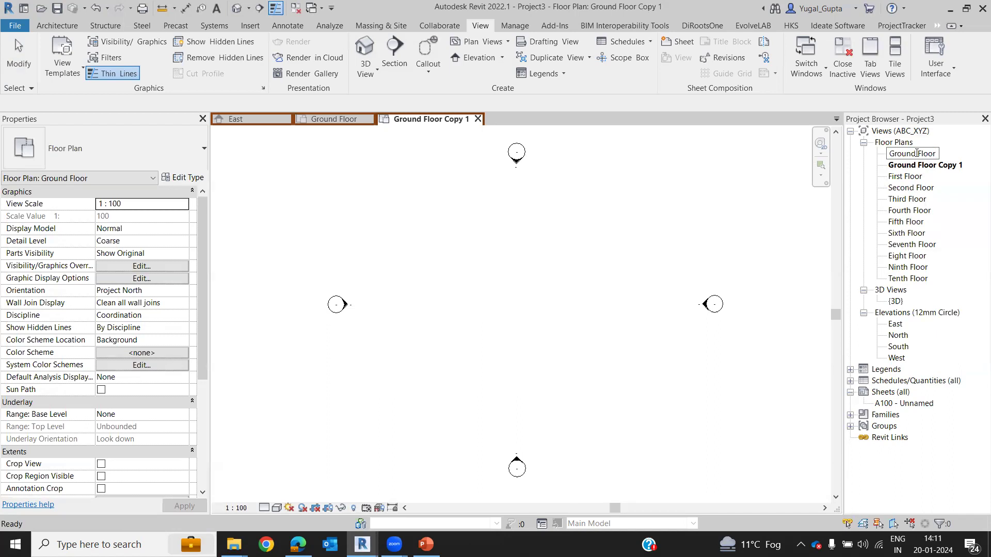
type("Working View")
key("Return")
left_click(593, 281)
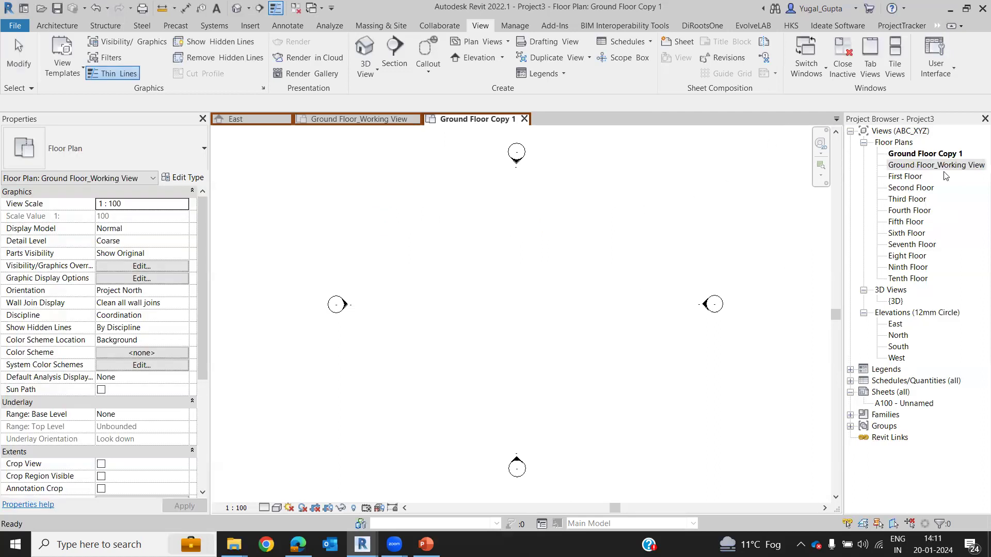
Step: Rename the duplicated Ground Floor Copy 1 plan view as Ground Floor_Presentation View
left_click(927, 155)
left_click(927, 154)
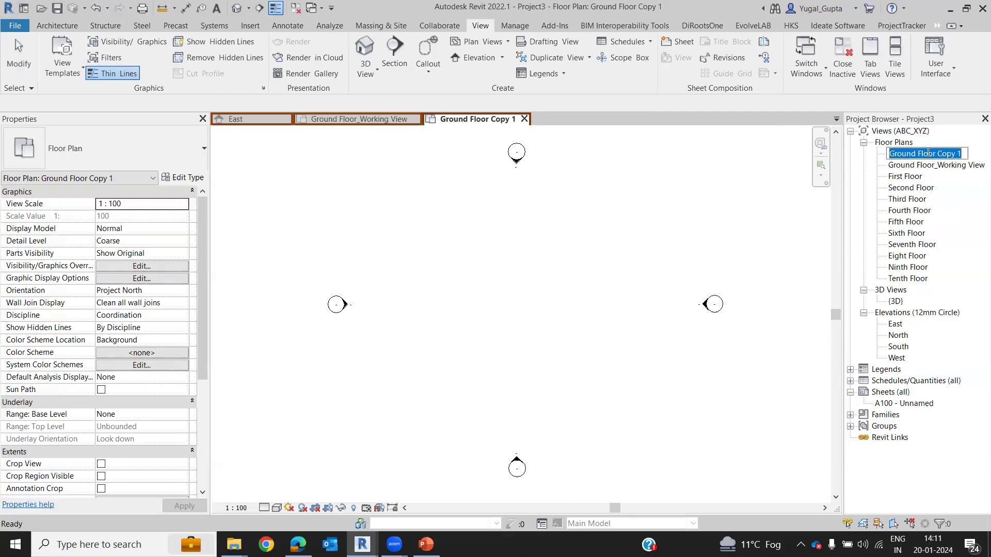
key("End")
key("BackSpace")
key("BackSpace")
key("BackSpace")
key("BackSpace")
key("BackSpace")
key("BackSpace")
key("BackSpace")
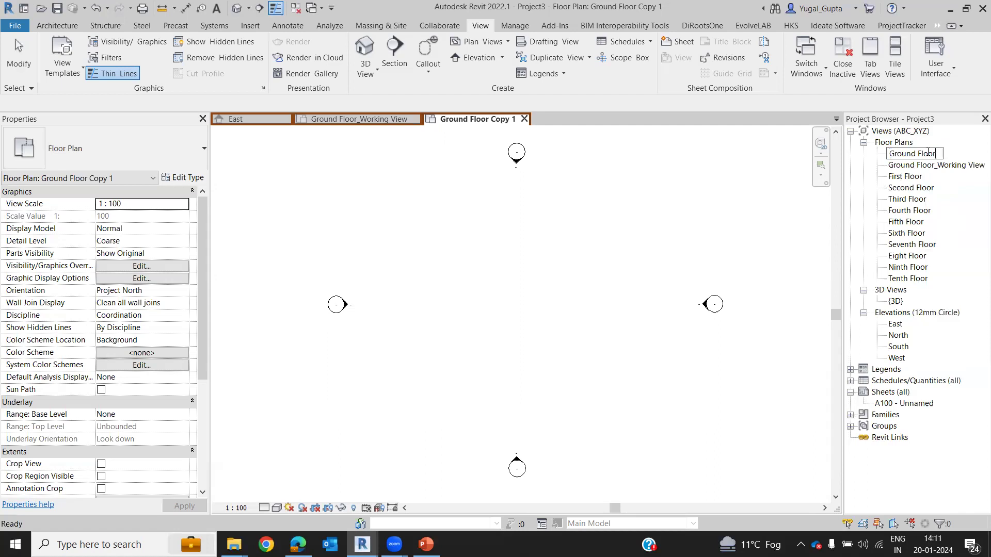
type("_Presentation View")
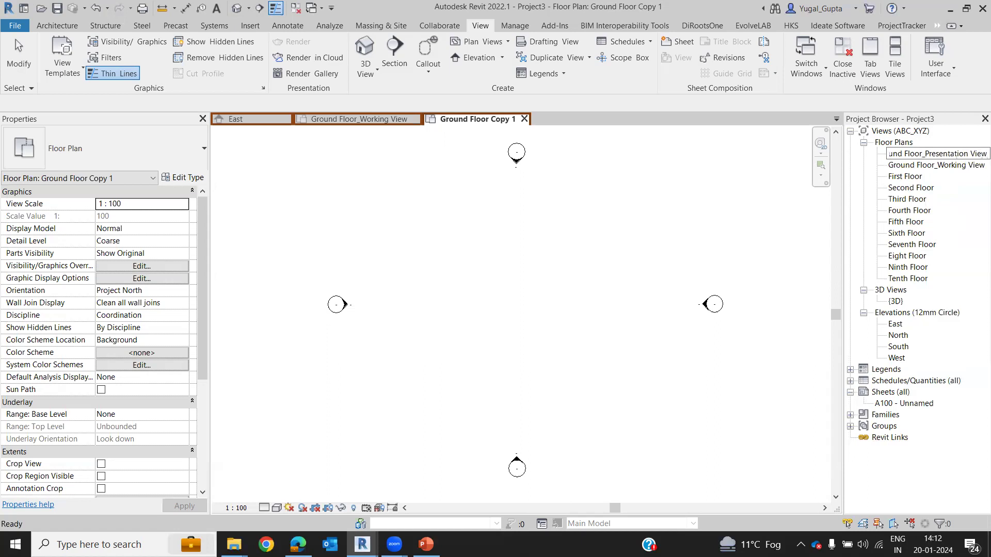
key("Return")
Step: Duplicate the Ground Floor_Presentation View with detailing
right_click(927, 156)
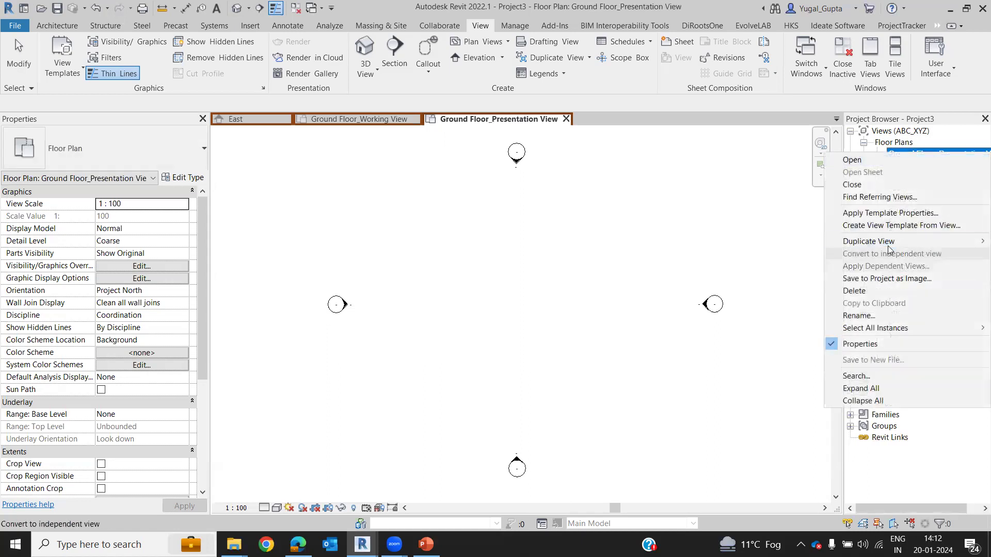
mouse_move(888, 241)
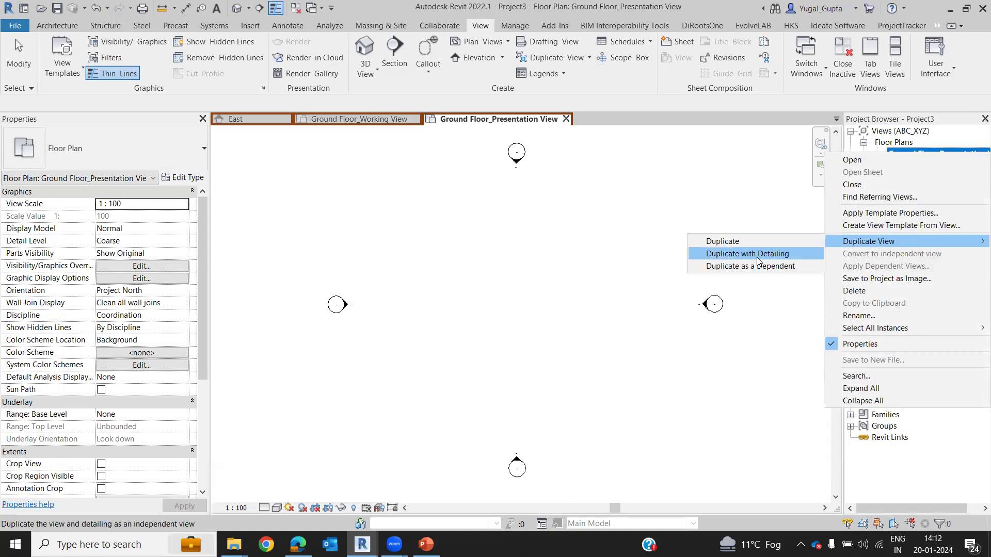
left_click(747, 253)
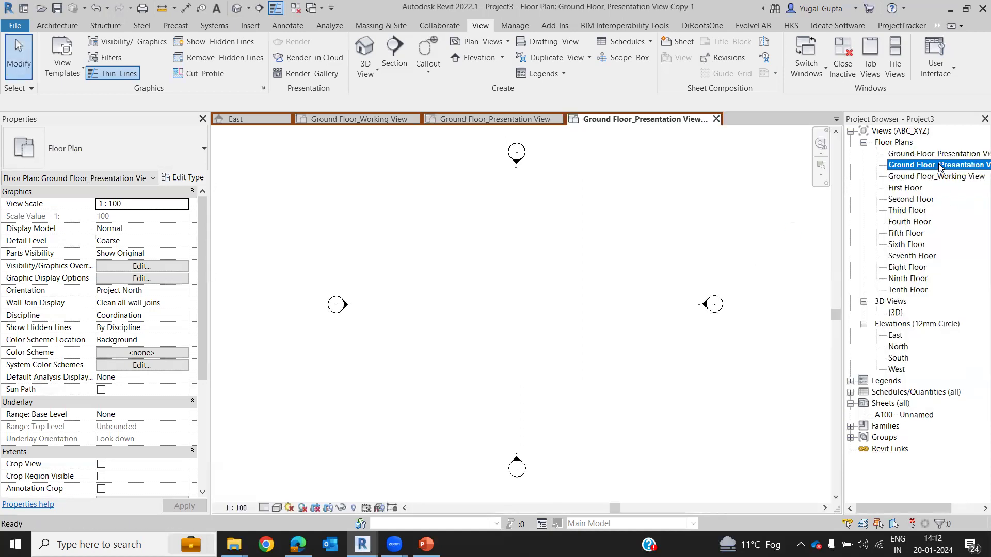
Step: Widen the Project Browser and rename the copy of the presentation view as Ground Floor_GFC View
left_click_drag(843, 221, 765, 212)
left_click(910, 164)
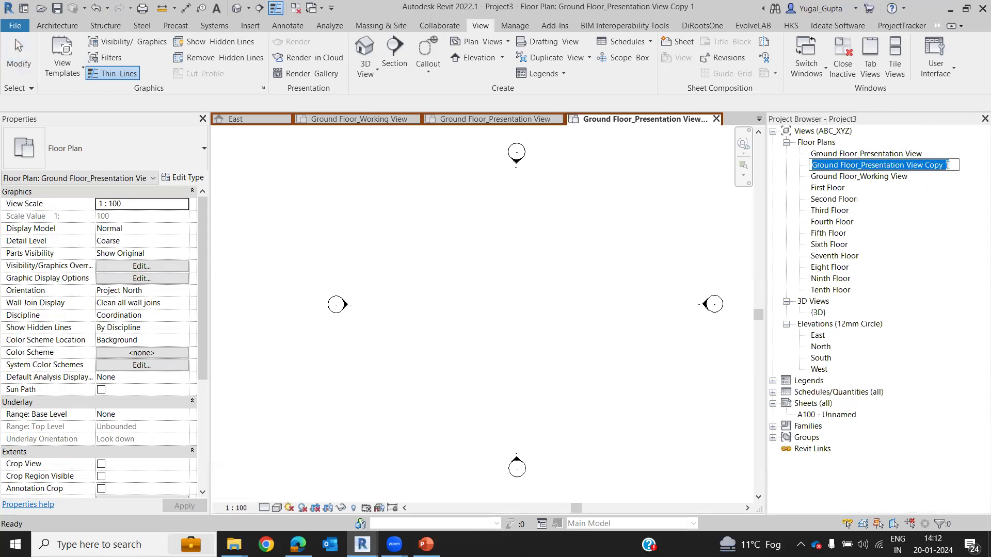
left_click_drag(955, 164, 868, 172)
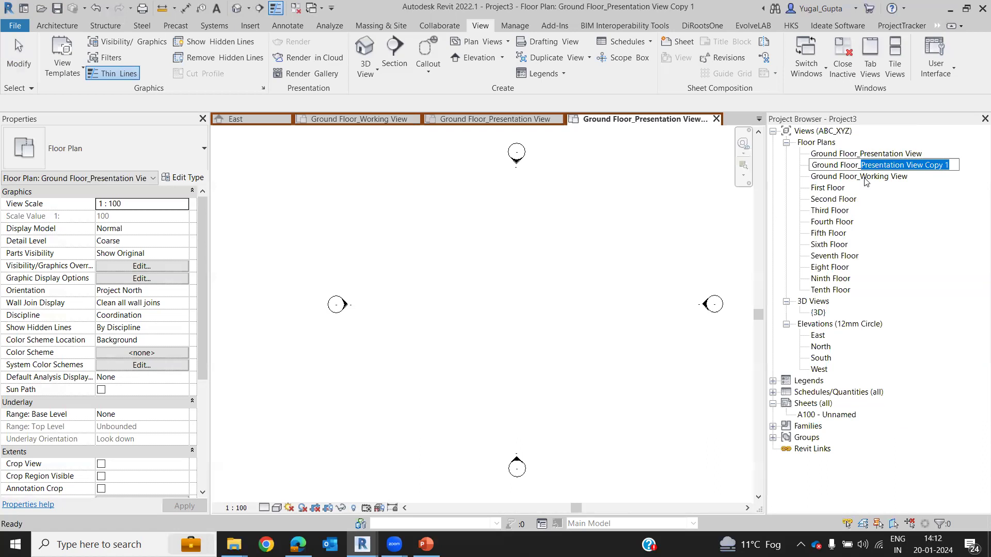
type("GF")
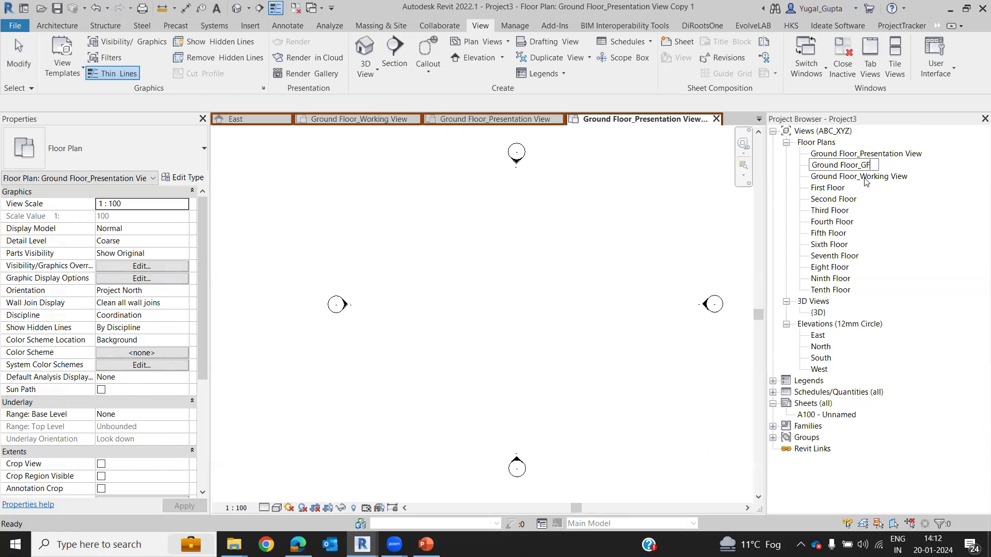
type("C View")
key("Return")
left_click(682, 228)
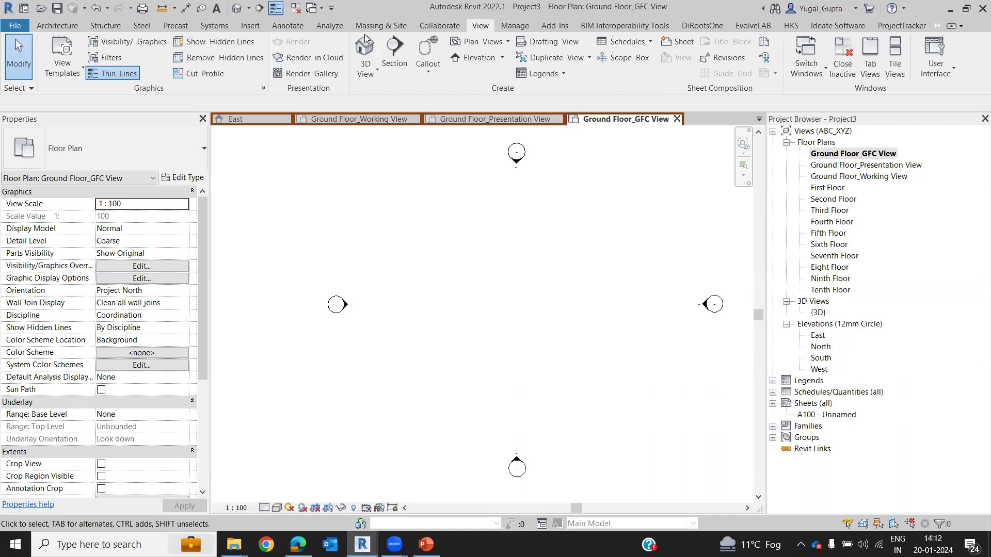
Step: Start a new project parameter named Views Category with Text as its type of parameter
left_click(514, 29)
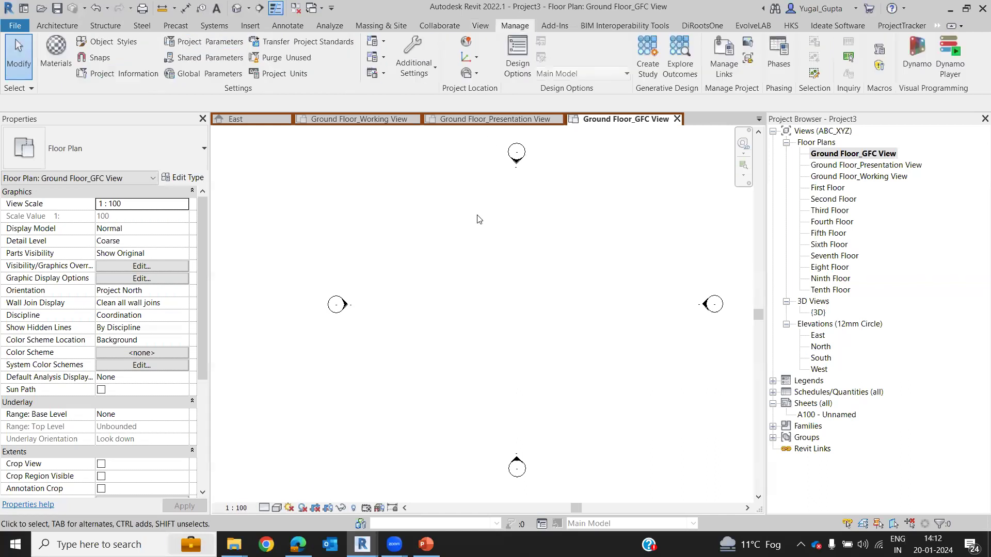
left_click(217, 51)
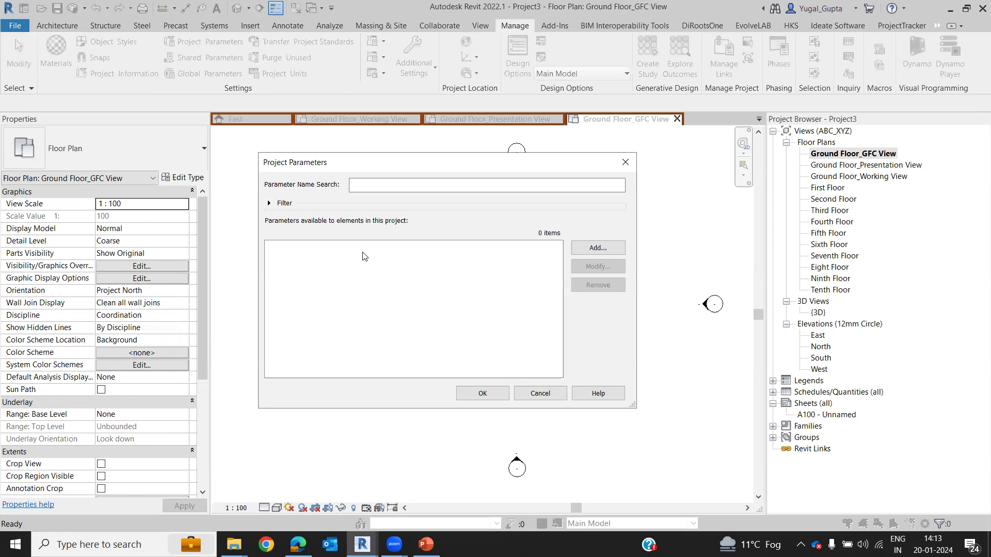
left_click(599, 247)
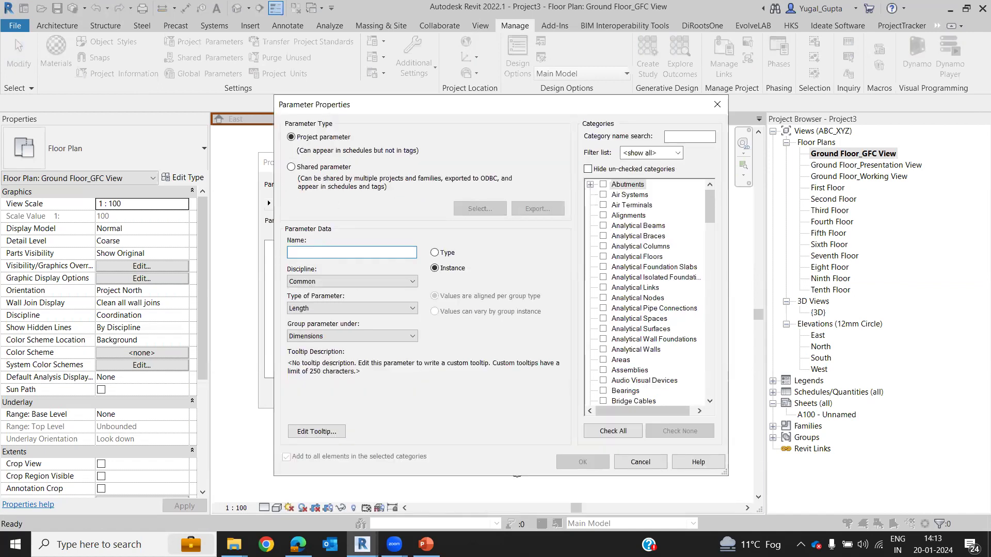
type("Views Category")
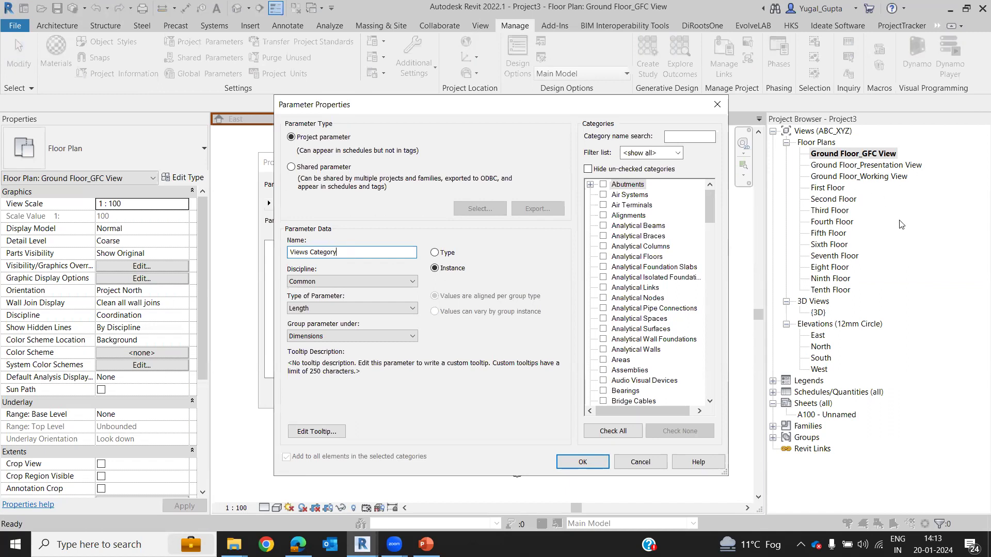
left_click(350, 306)
left_click(336, 319)
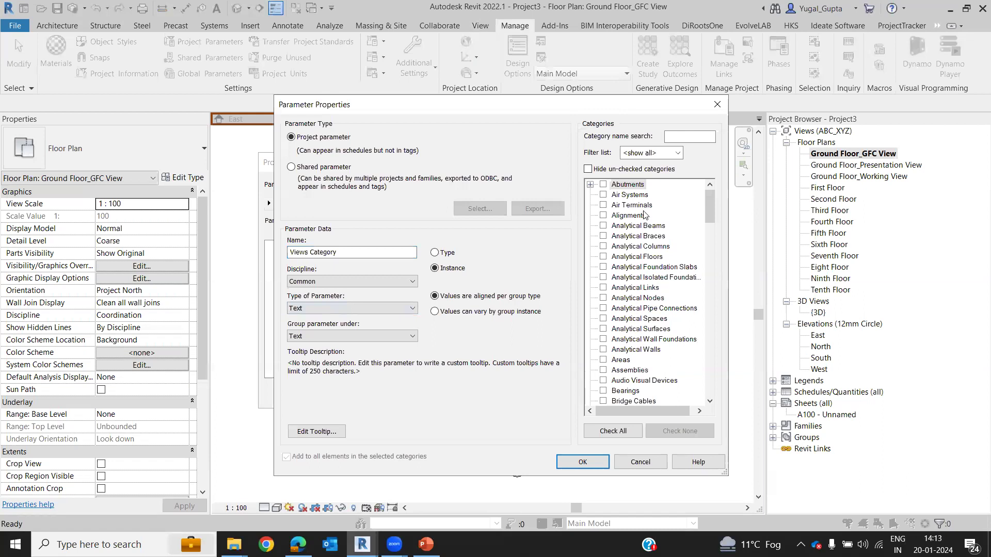
Step: Assign the Views Category parameter to the Views category and save it to the project
left_click(659, 301)
key("v")
scroll(648, 339, "down", 2)
left_click(603, 368)
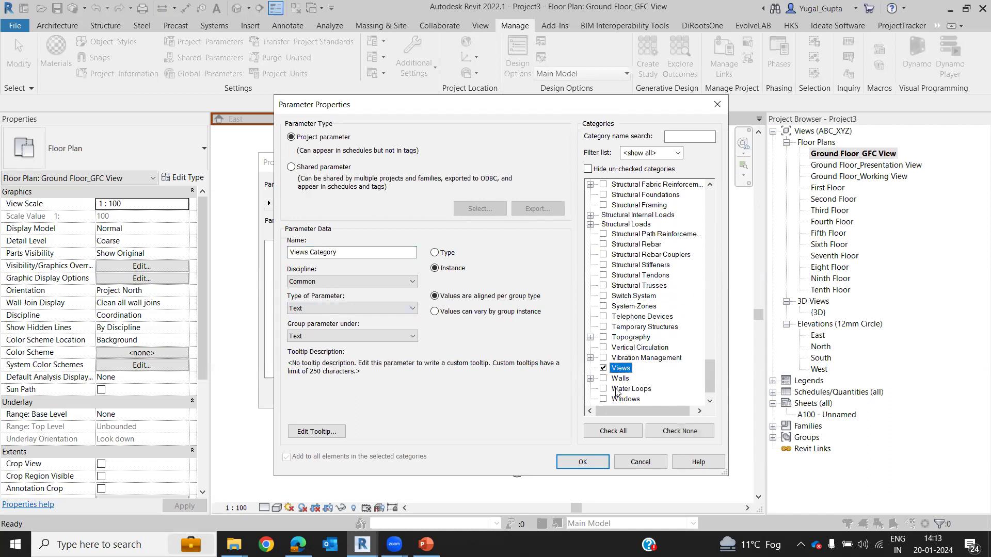
left_click(632, 285)
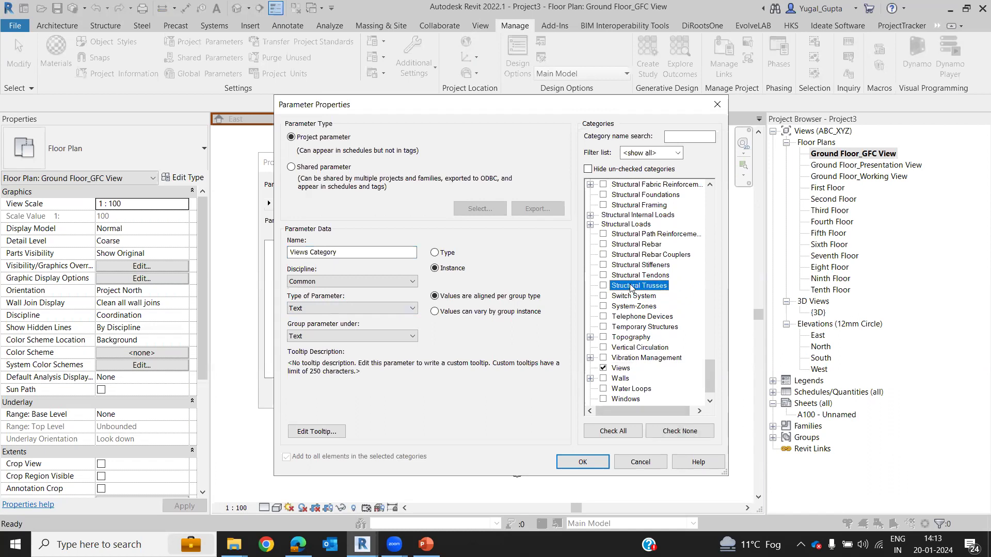
left_click(632, 296)
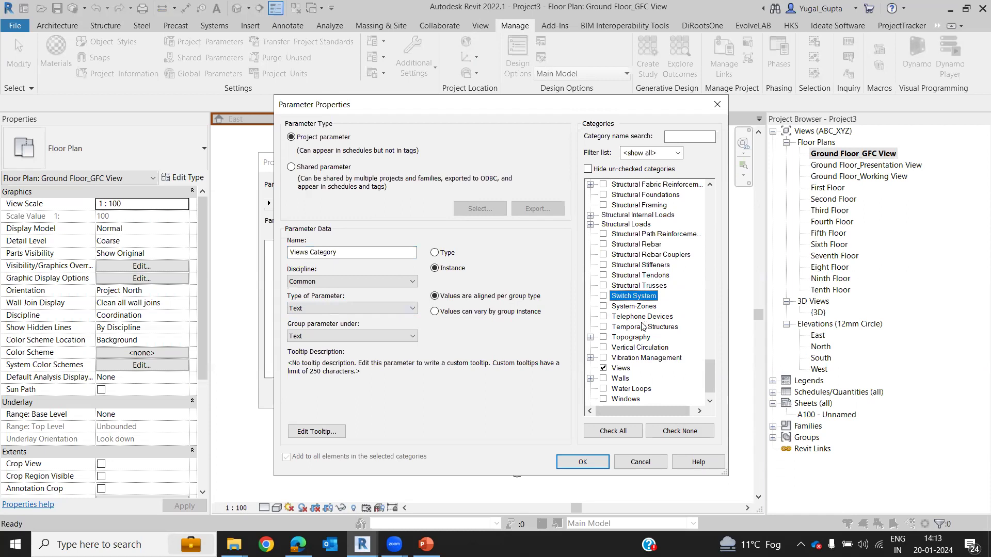
scroll(641, 316, "up", 2)
scroll(641, 308, "up", 4)
left_click(602, 205)
left_click(583, 462)
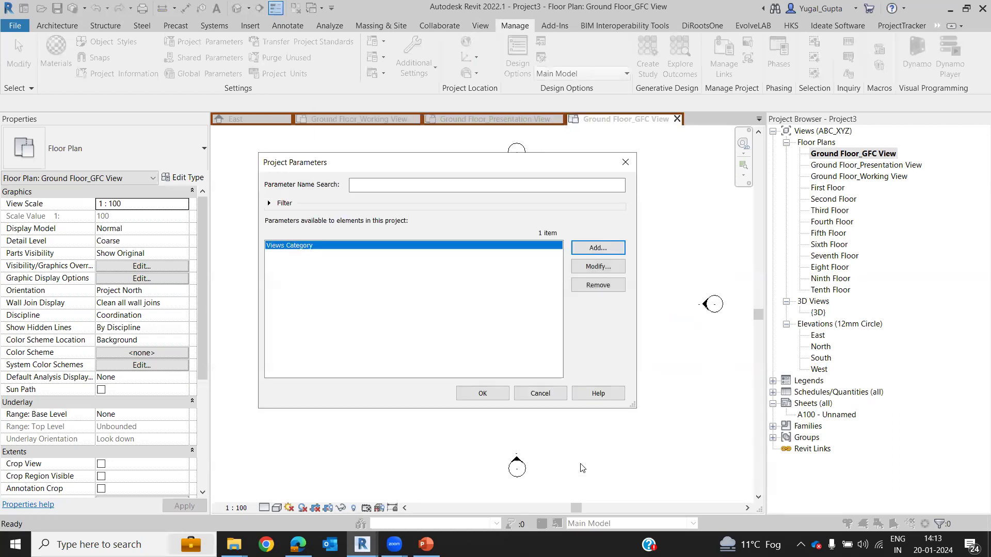
left_click(482, 393)
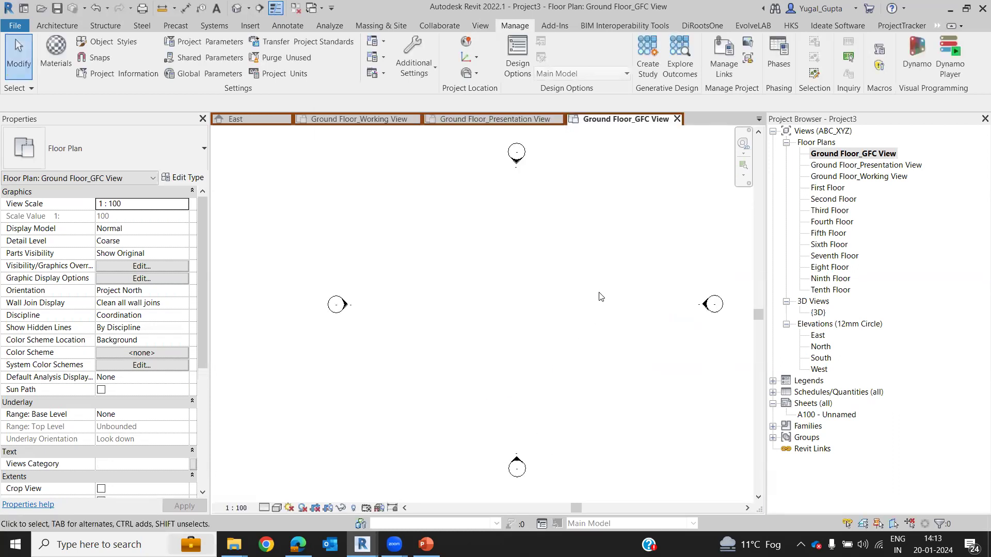
left_click(828, 166)
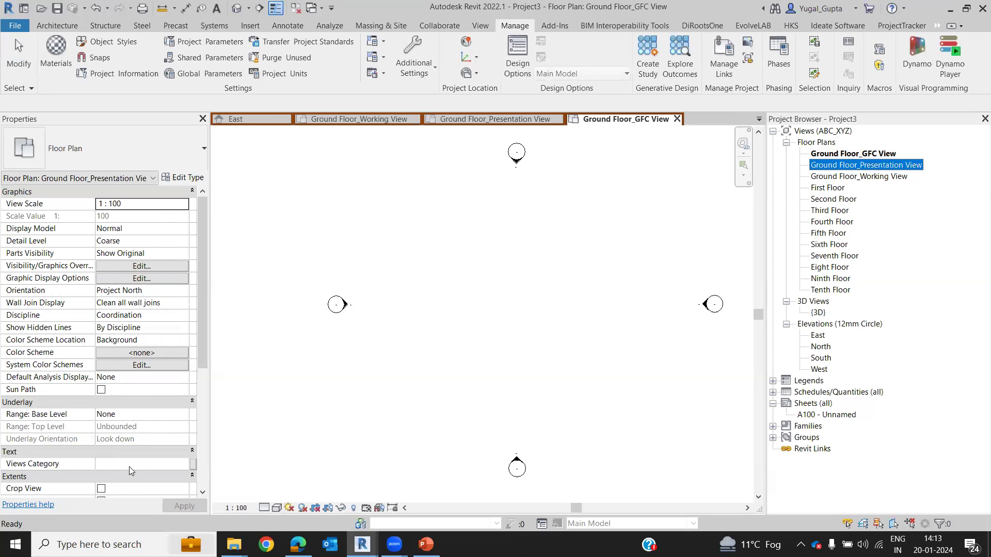
left_click(516, 287)
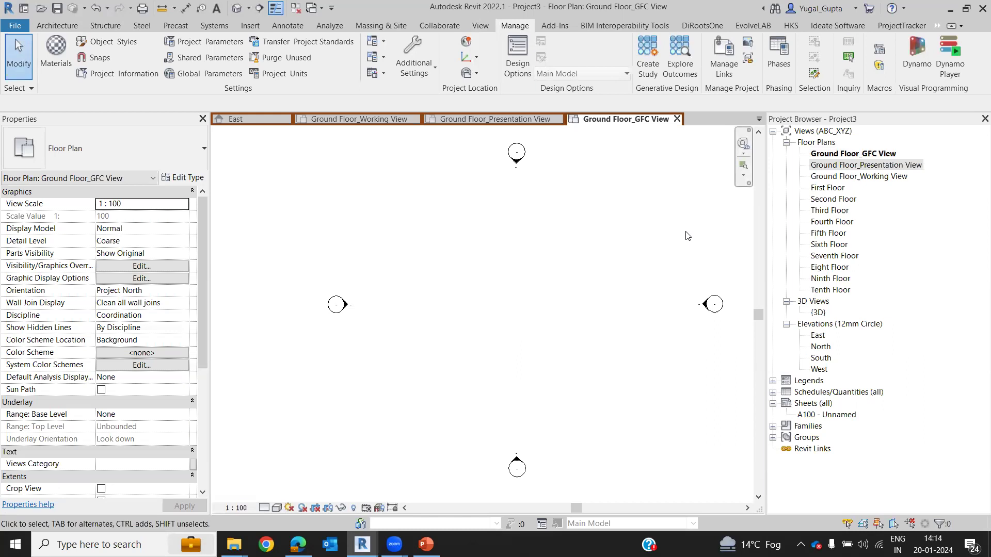
Step: Edit the ABC_XYZ browser organization to group views by Views Category and then by Family and Type, and apply it
right_click(841, 131)
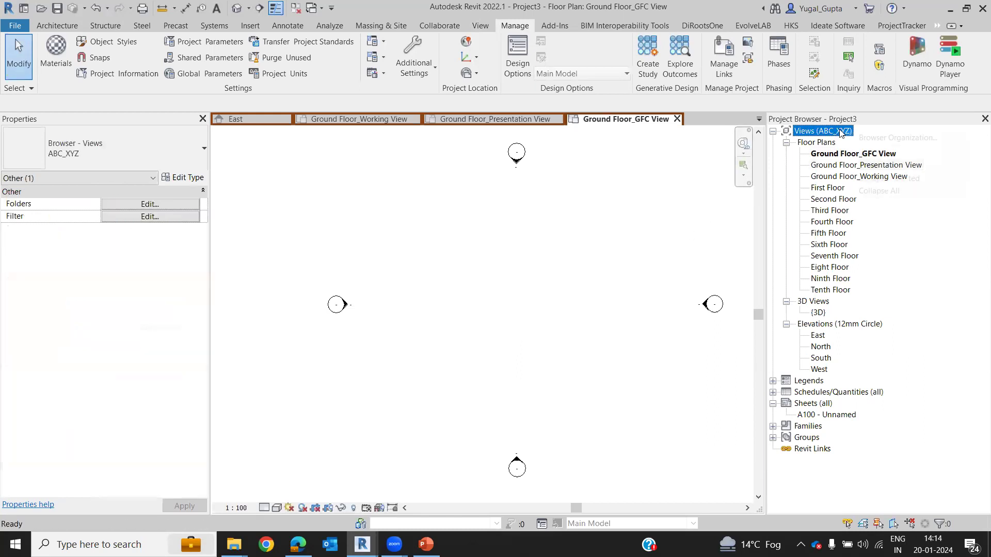
left_click(859, 139)
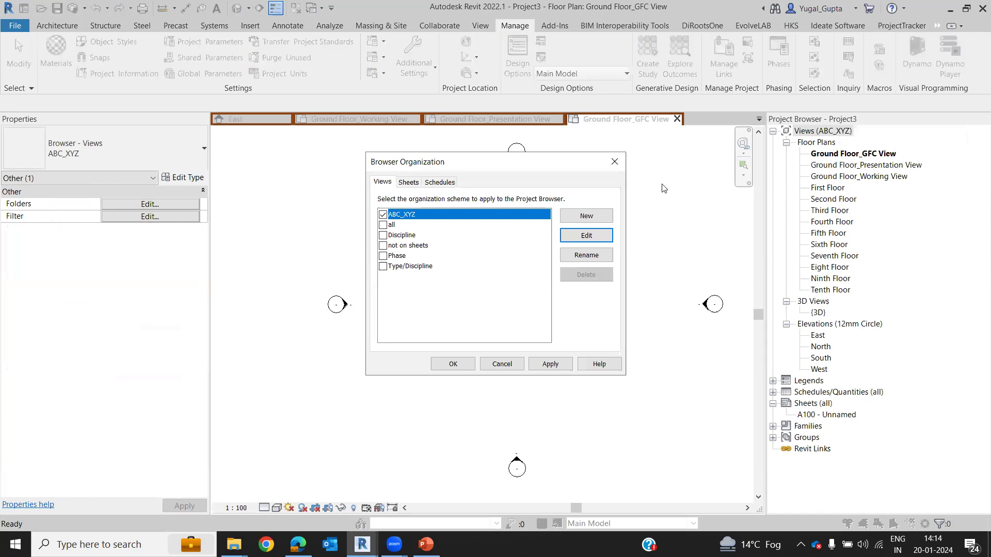
left_click(589, 235)
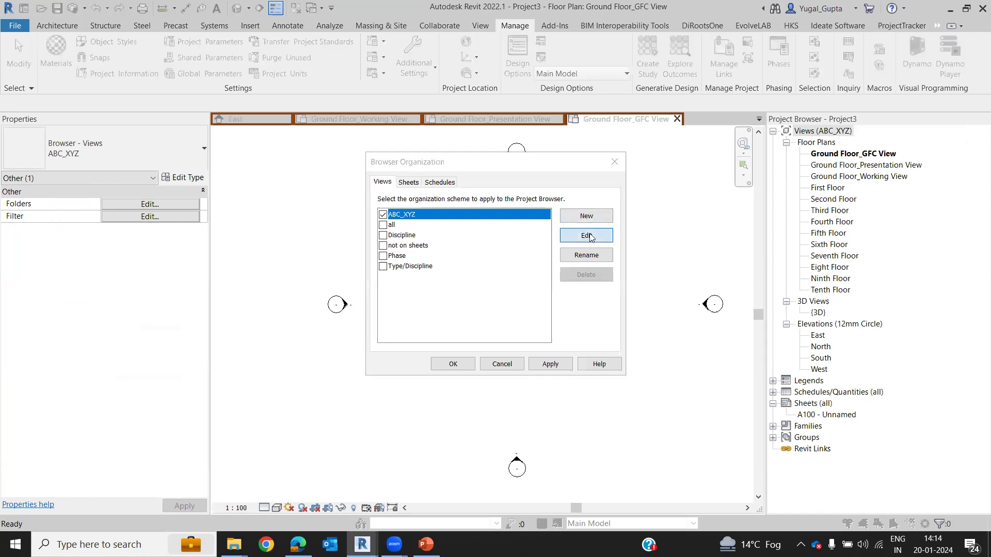
left_click(647, 195)
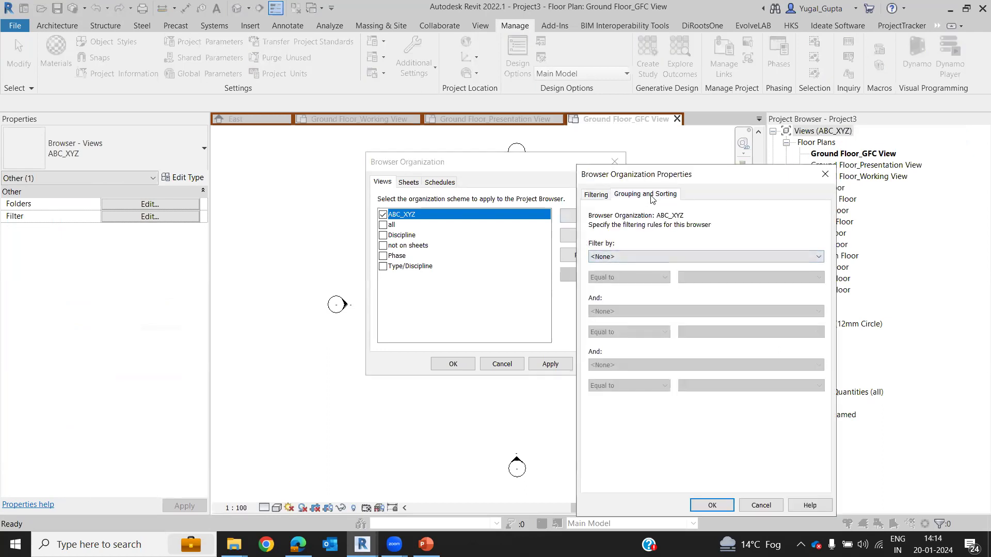
left_click(708, 244)
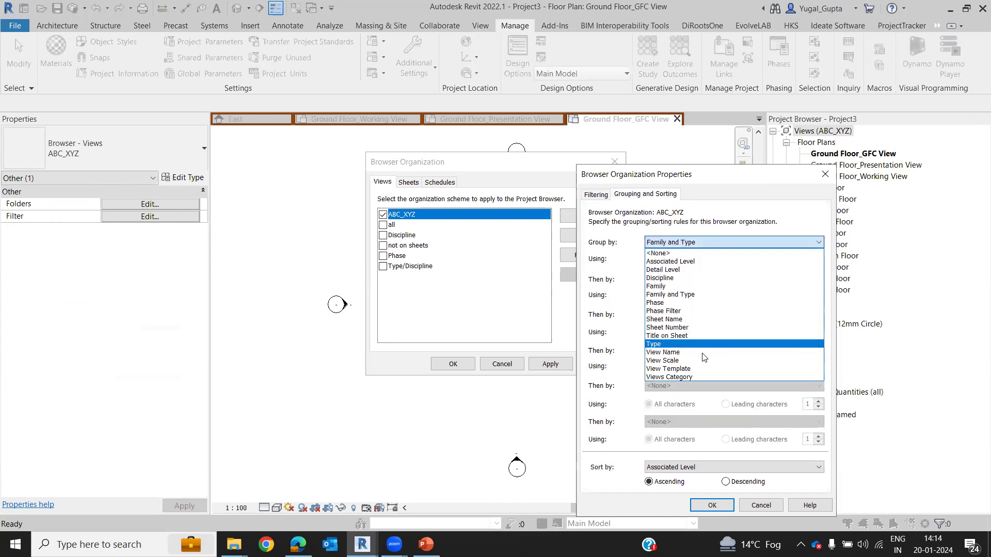
left_click(679, 377)
left_click(682, 280)
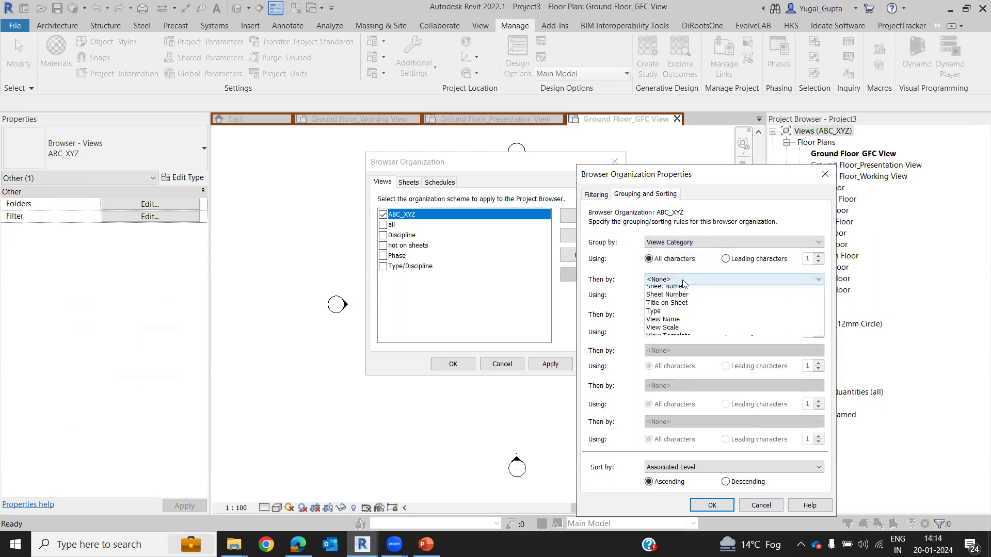
left_click(671, 331)
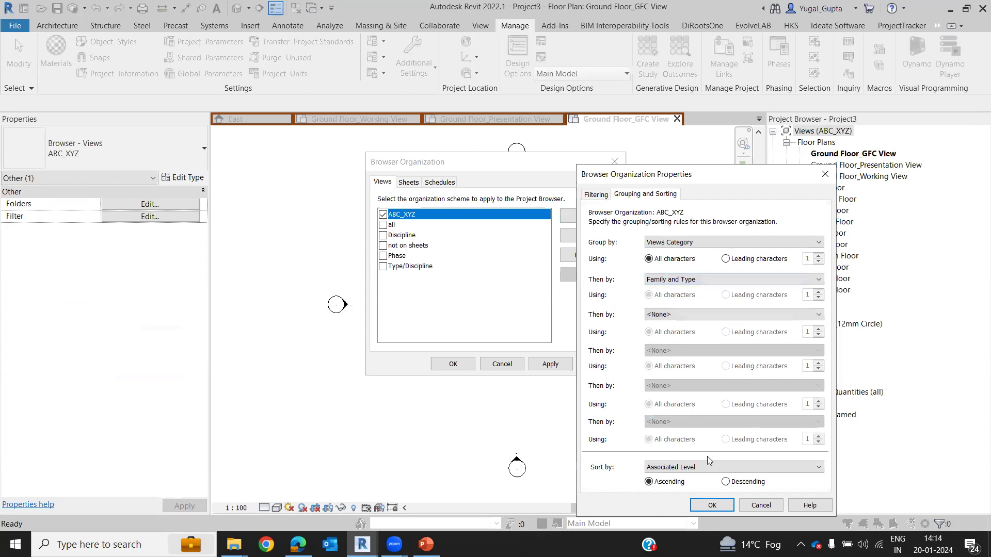
left_click(712, 506)
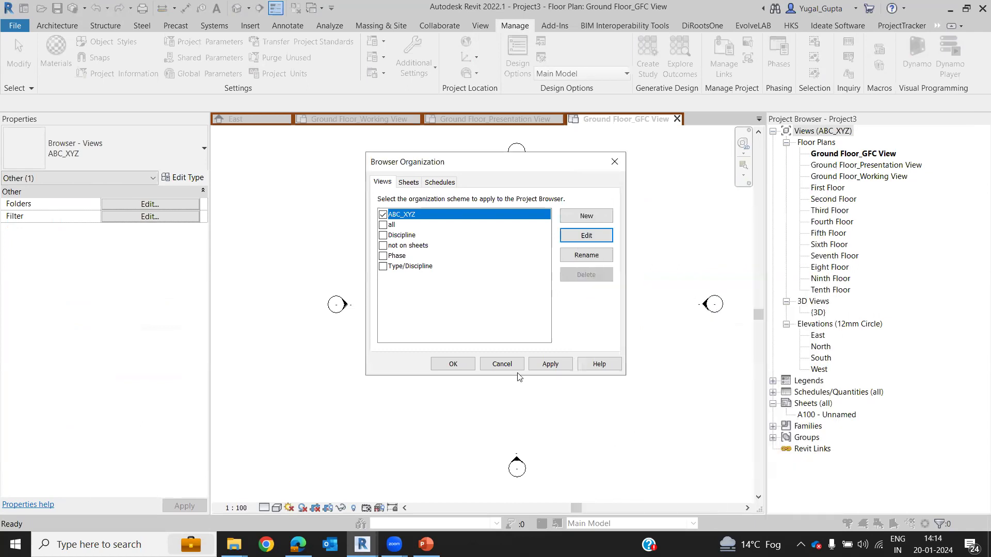
left_click(453, 364)
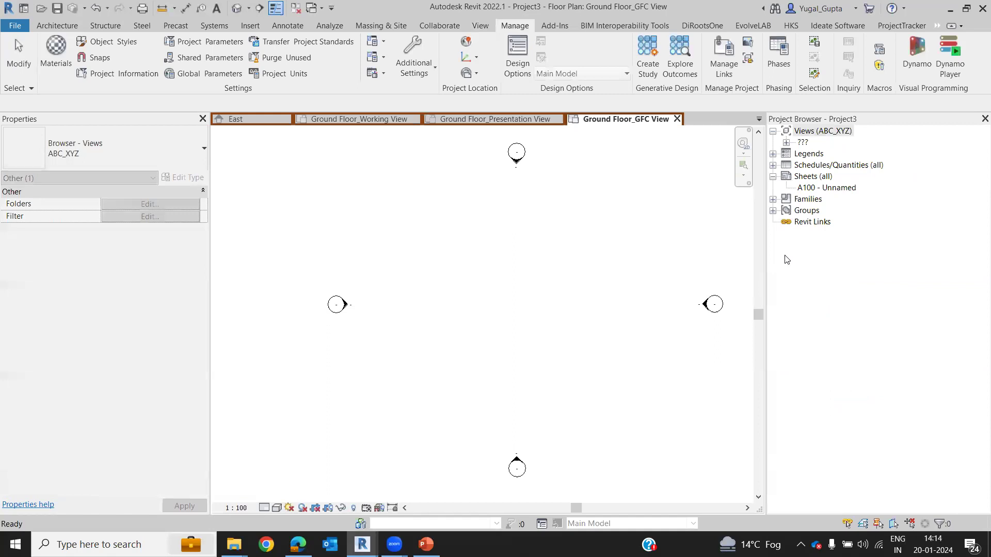
Step: Expand the uncategorized floor plans in the browser and set the Views Category of Ground Floor_GFC View to GFC
left_click(787, 143)
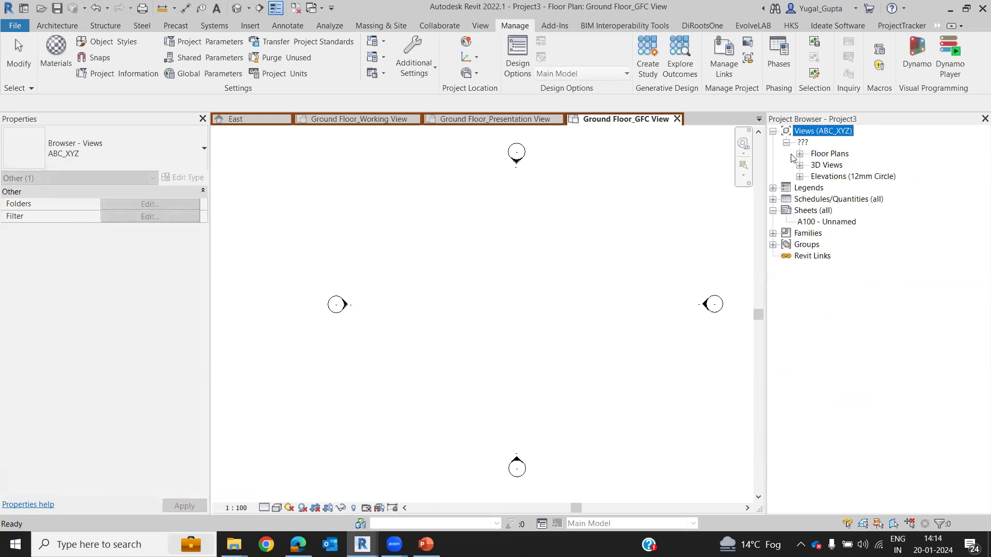
left_click(799, 153)
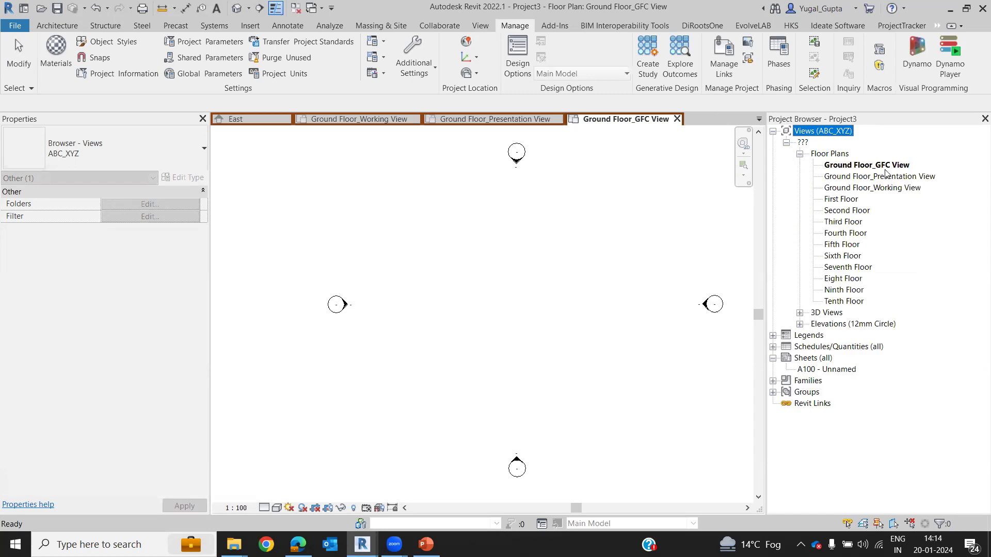
left_click(557, 249)
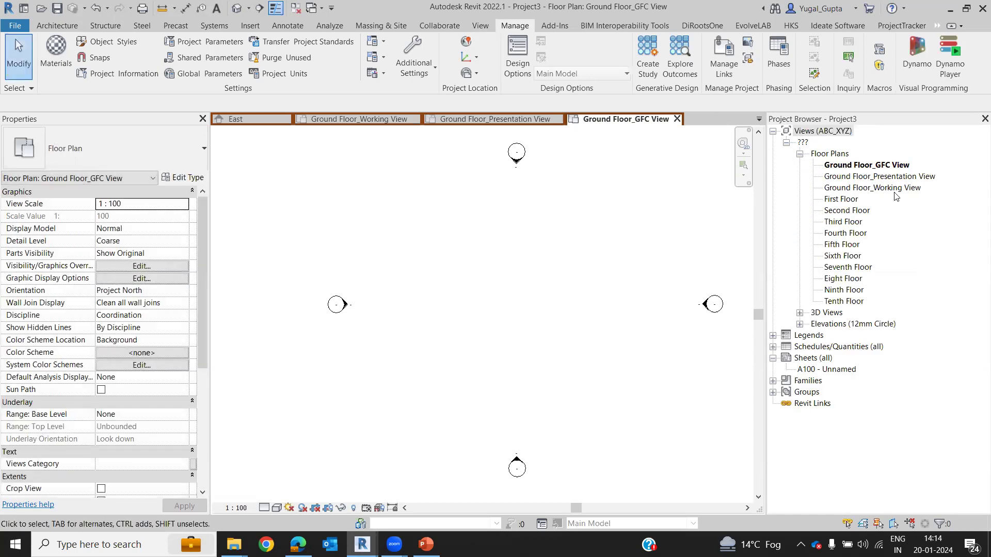
left_click(887, 165)
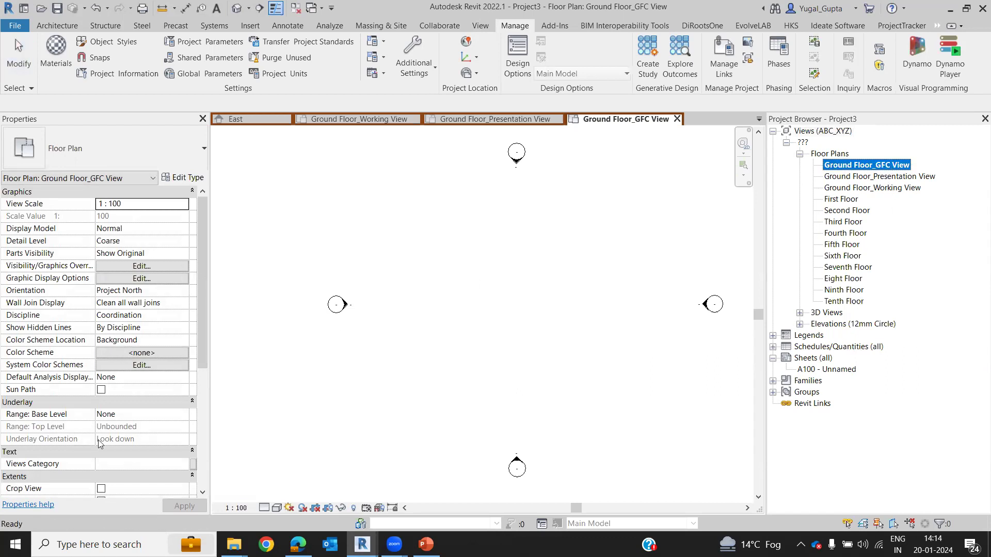
left_click(126, 464)
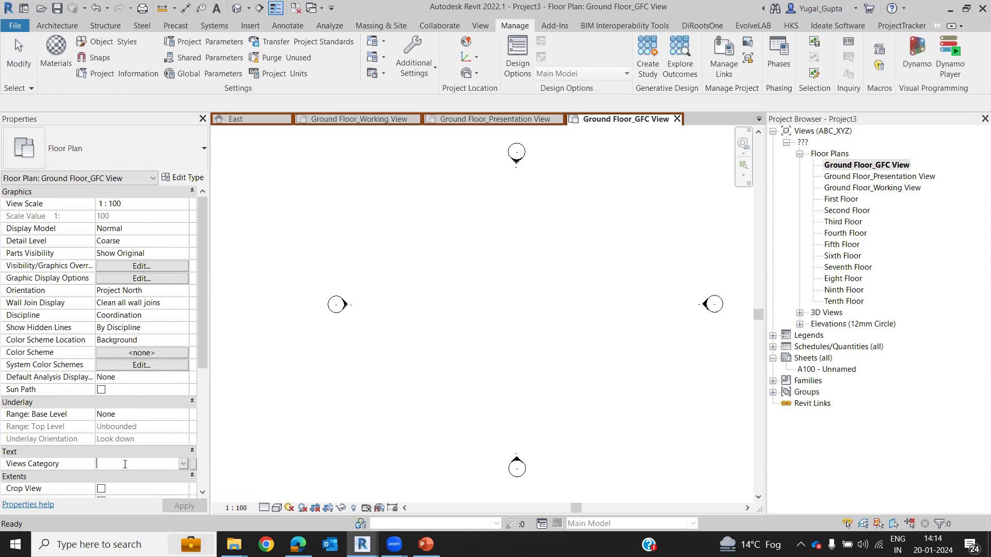
type("GFC")
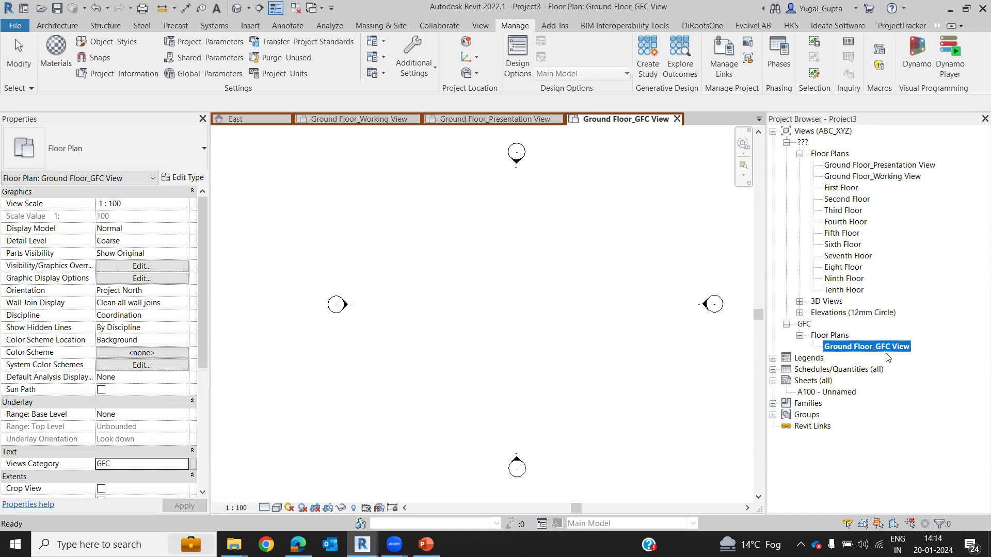
Step: Assign the existing GFC Views Category to the First, Third, Seventh and Tenth Floor plans together
left_click(841, 189)
left_click(843, 213, "ctrl")
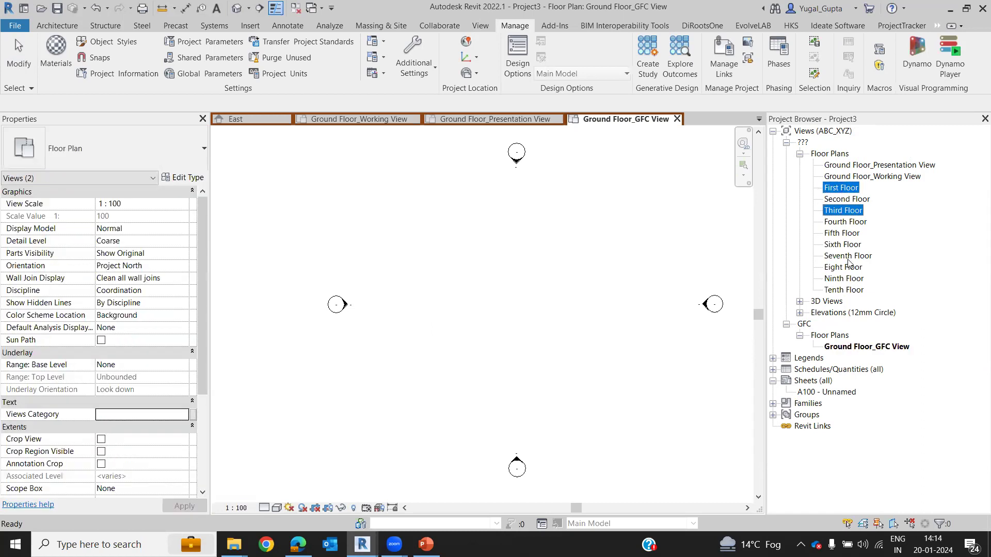
left_click(846, 258, "ctrl")
left_click(847, 291, "ctrl")
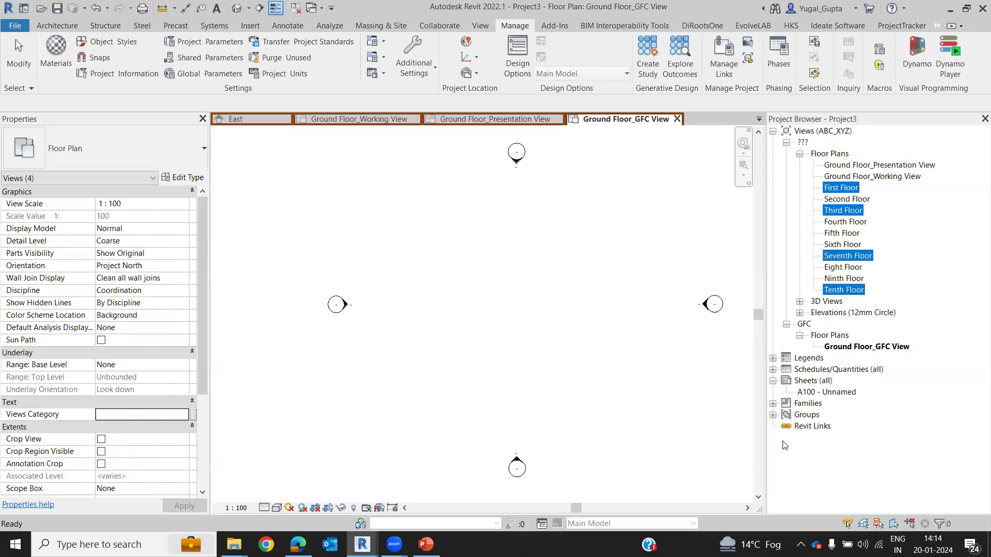
left_click(184, 414)
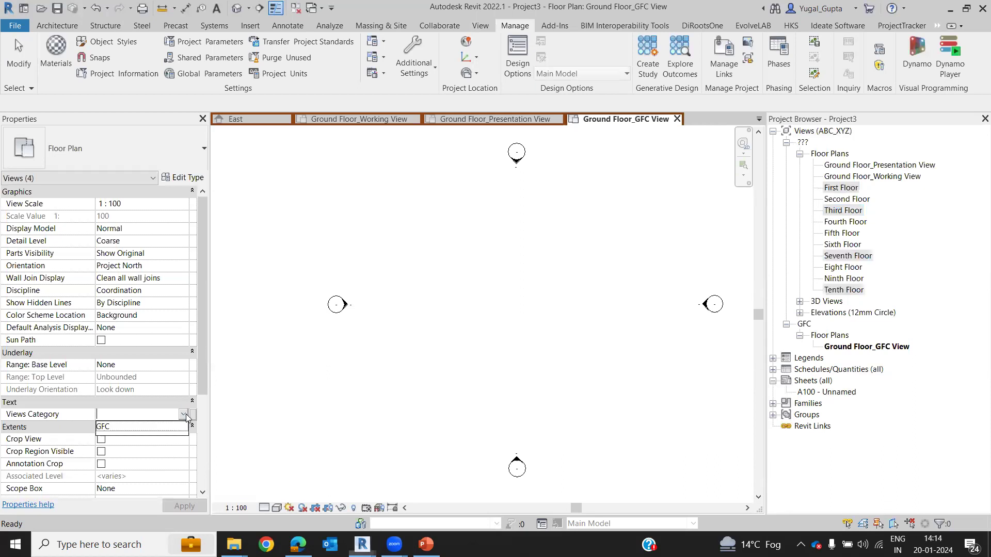
left_click(133, 429)
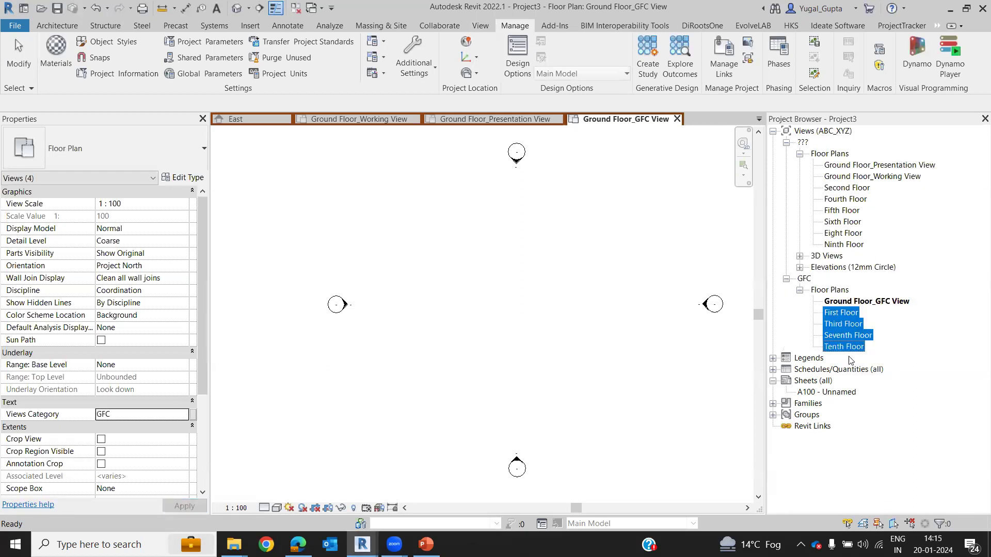
left_click(592, 347)
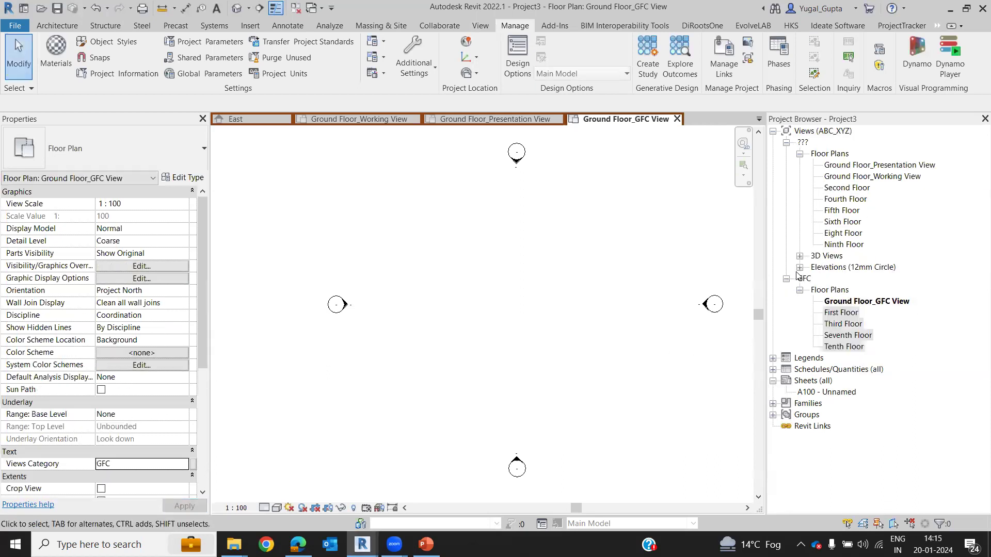
Step: Set the Views Category of the Fifth, Eight and Ninth Floor plans to Working
left_click(854, 245)
left_click(842, 233, "ctrl")
left_click(841, 210, "ctrl")
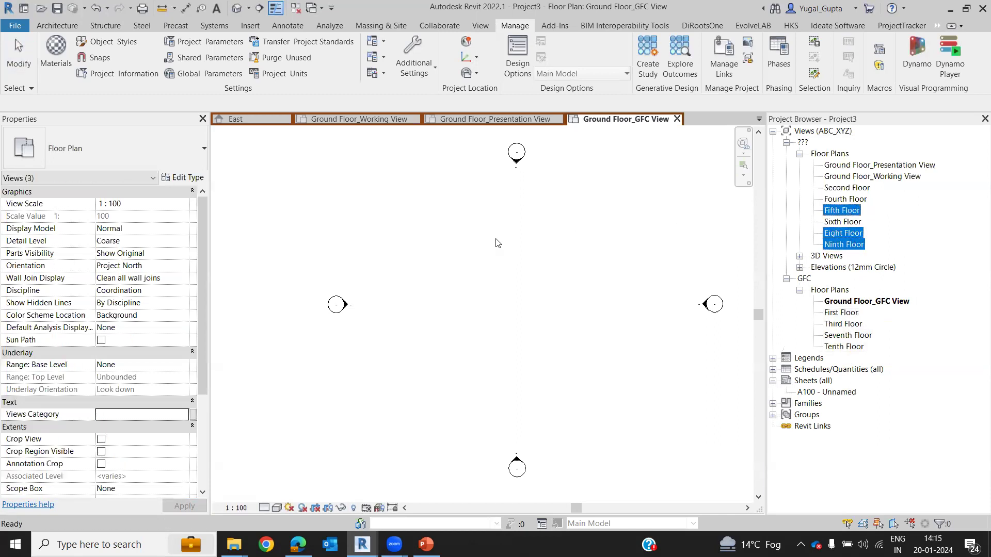
left_click(142, 414)
type("Working")
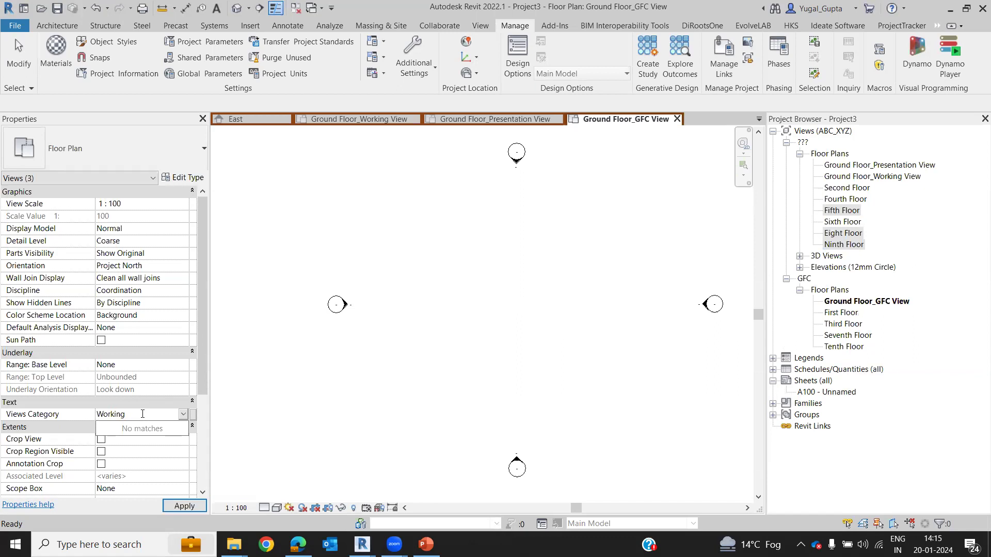
key("Return")
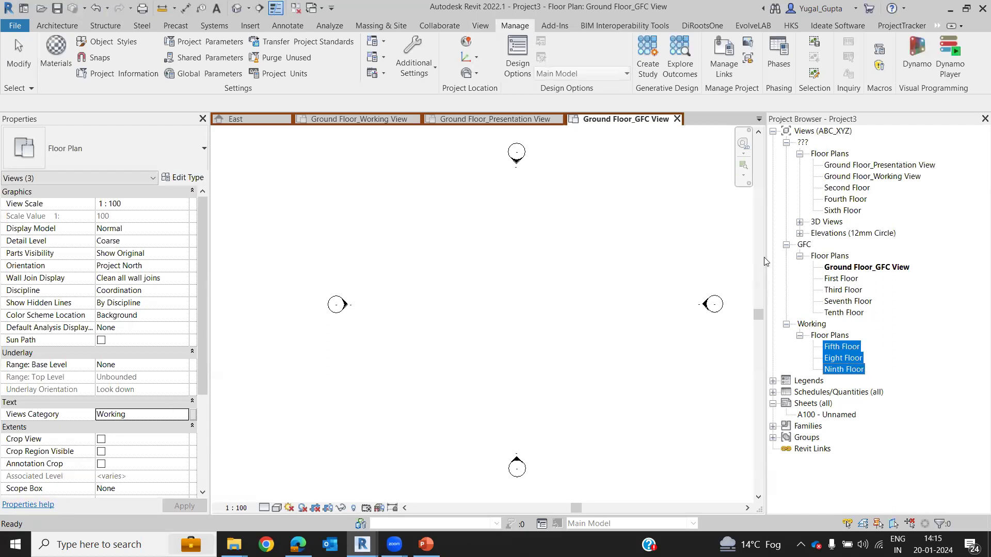
Step: Set the Views Category of all remaining uncategorized floor plans, from Ground Floor_Presentation View through Sixth Floor, to Presentation Views
left_click(850, 210)
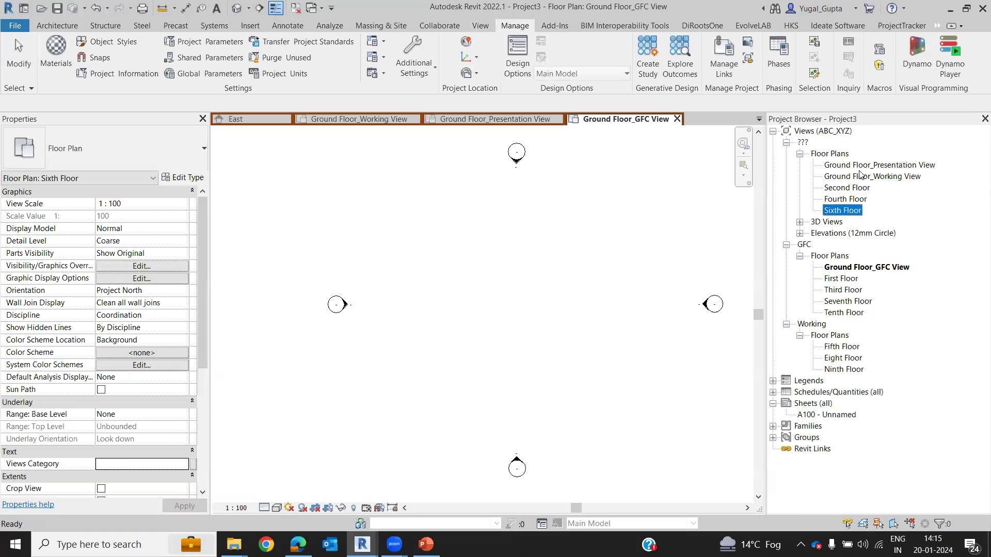
left_click(861, 166, "shift")
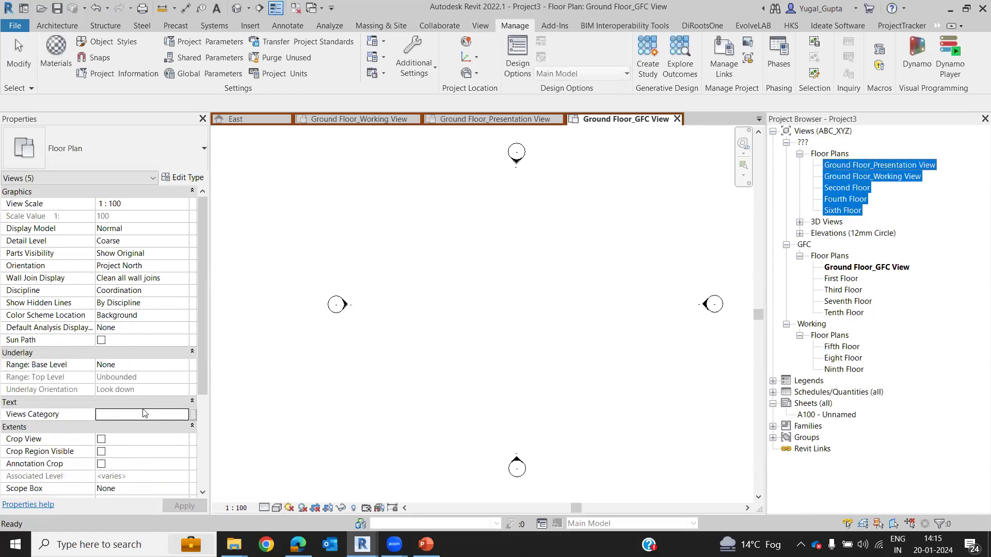
left_click(125, 418)
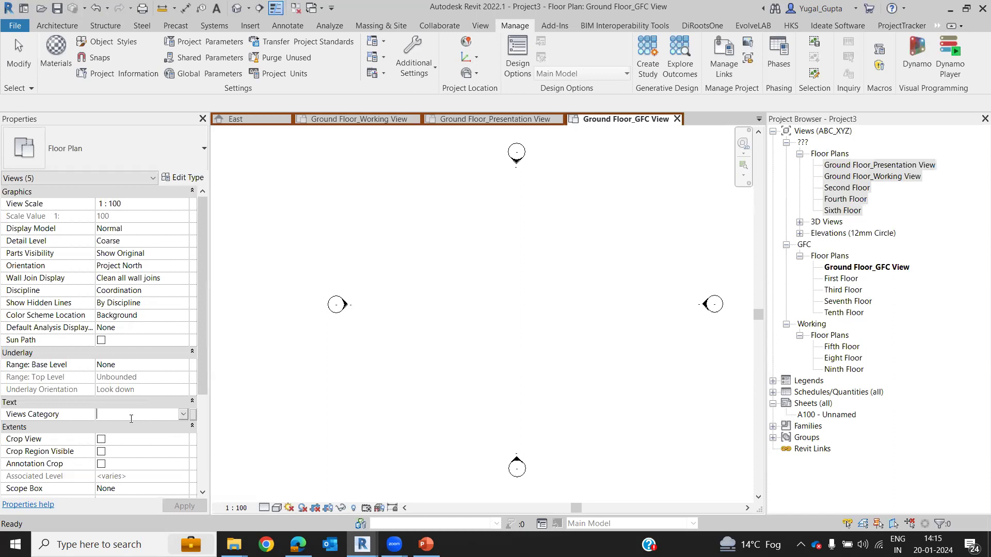
type("Presentation Views")
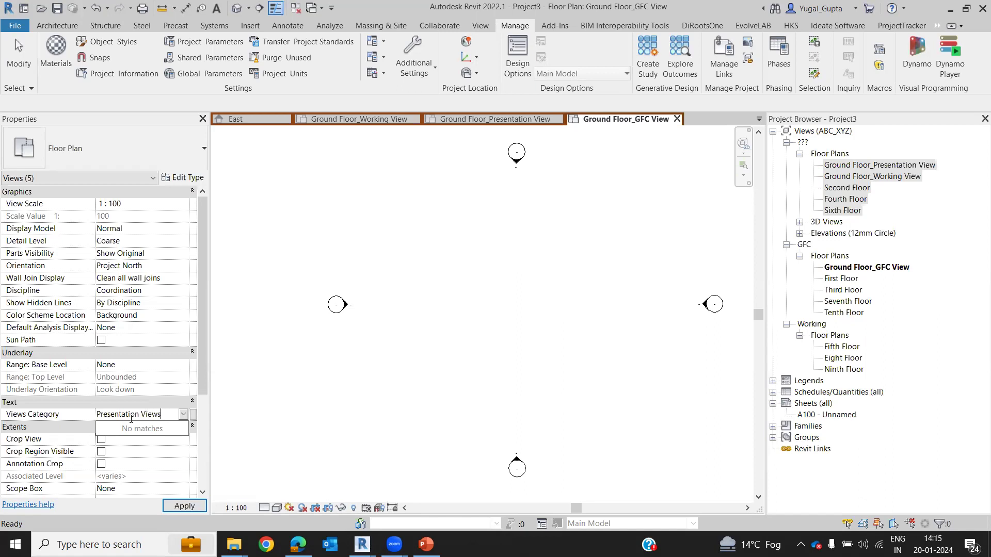
key("Return")
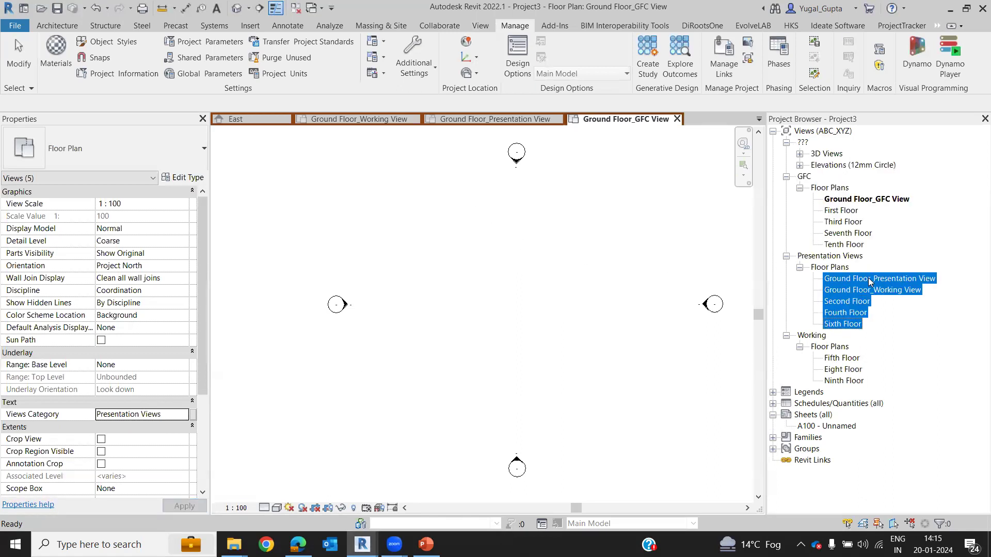
Step: Reassign Ground Floor_Working View to the Working Views Category
left_click(882, 290)
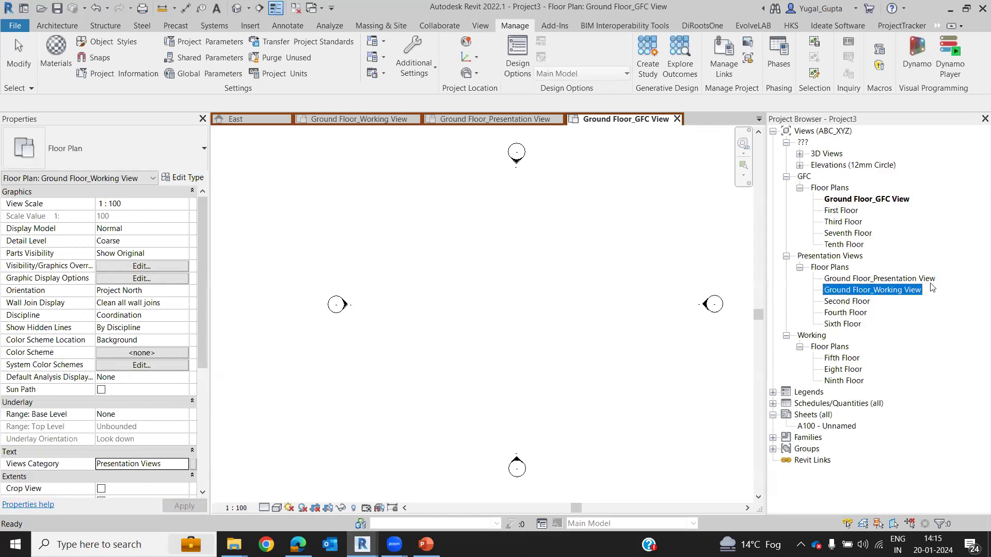
left_click(183, 463)
left_click(115, 497)
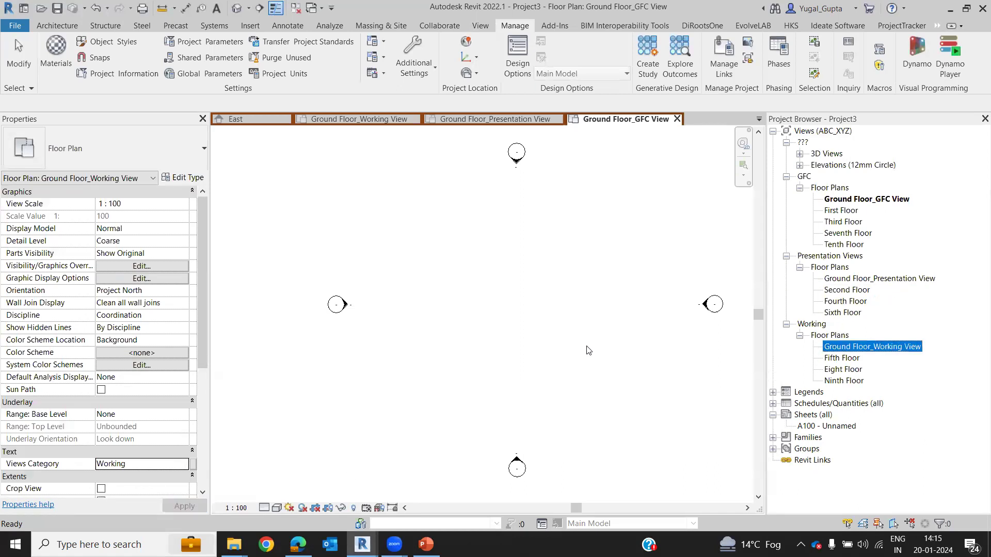
Step: Shorten the Views Category of Ground Floor_Presentation View and the Second, Fourth and Sixth Floor plans to Presentation
left_click(851, 257)
left_click(849, 279)
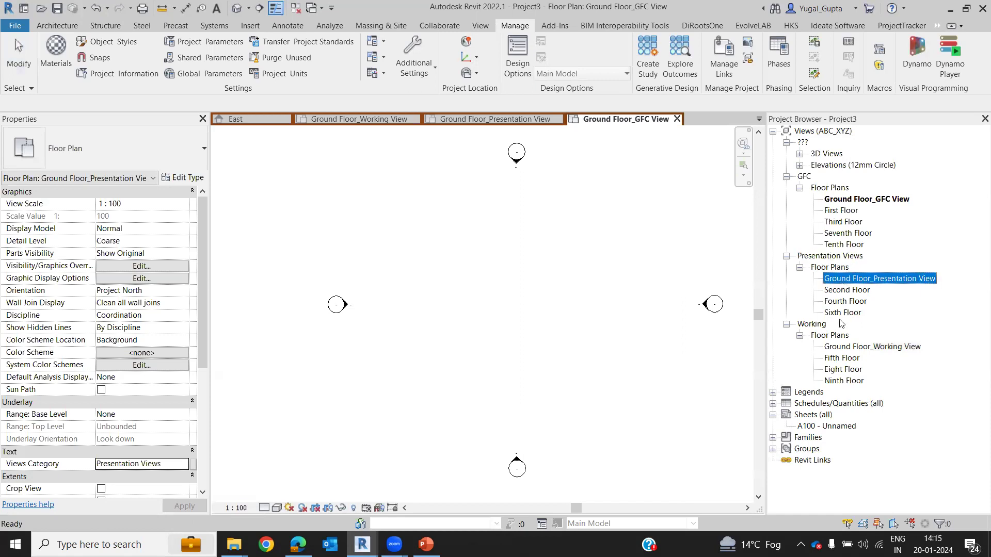
left_click(842, 313, "shift")
left_click(141, 414)
double_click(140, 415)
key("BackSpace")
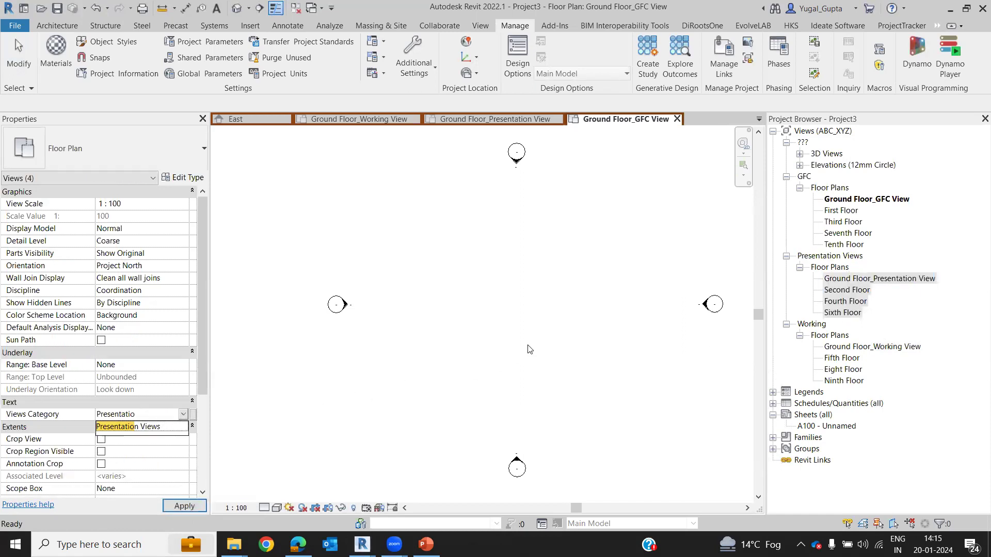
left_click(528, 347)
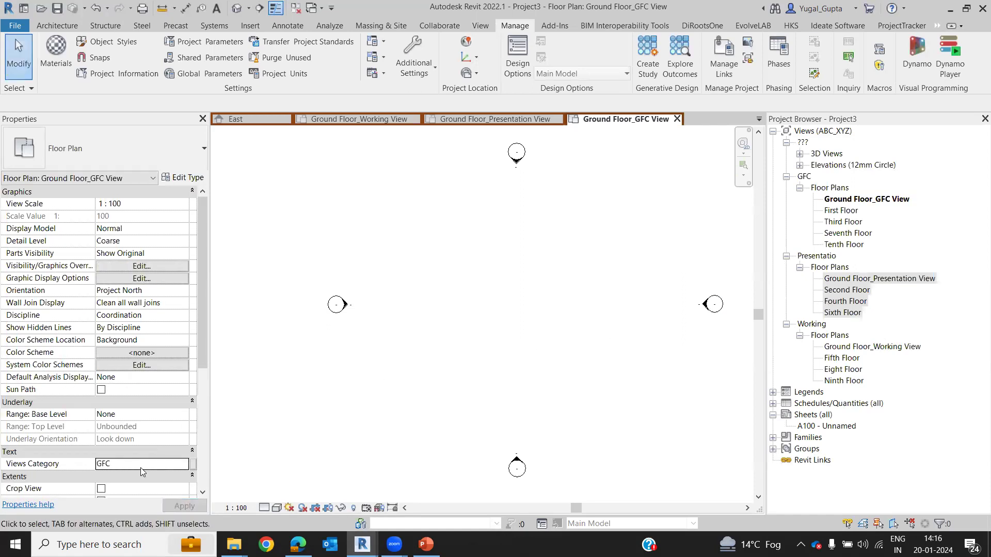
left_click(860, 278)
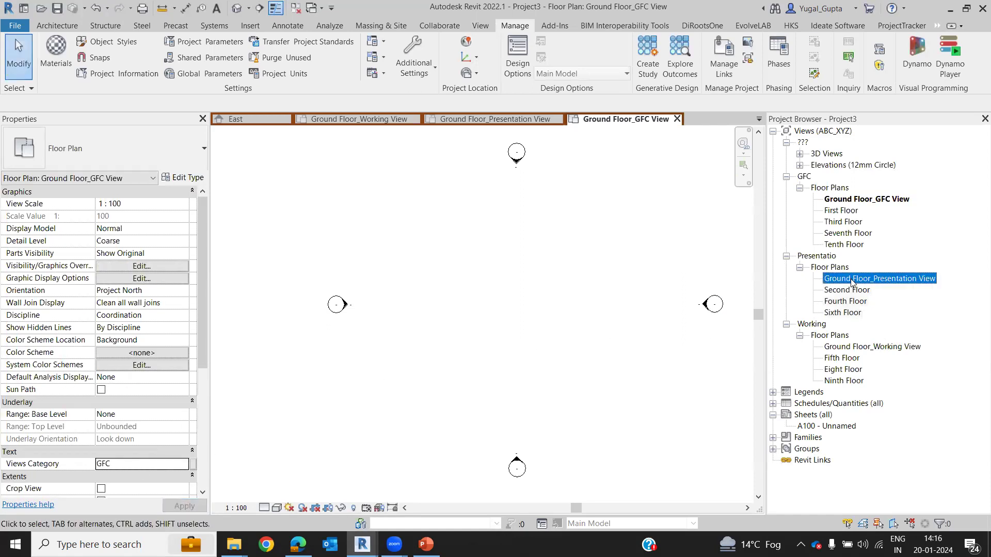
left_click(843, 313, "shift")
left_click(158, 414)
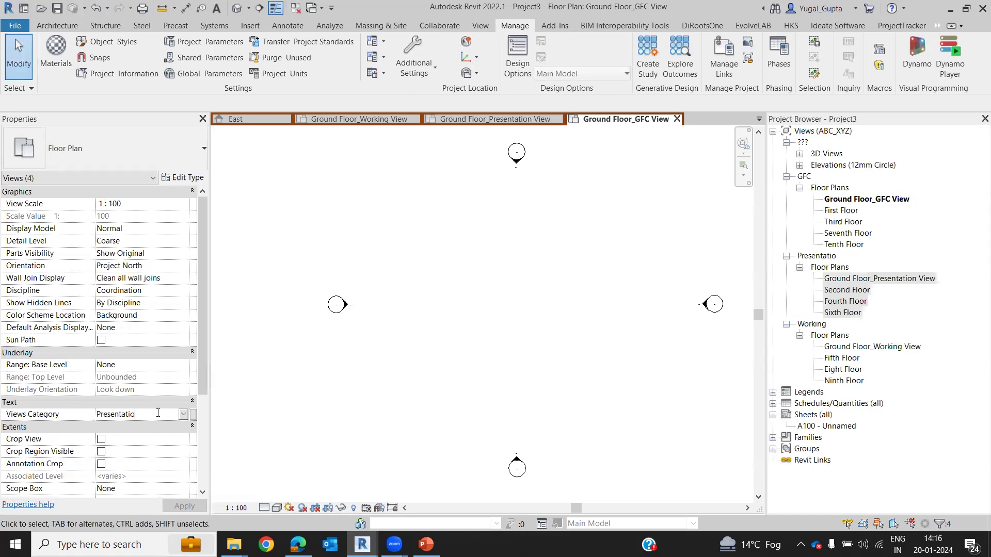
key("Return")
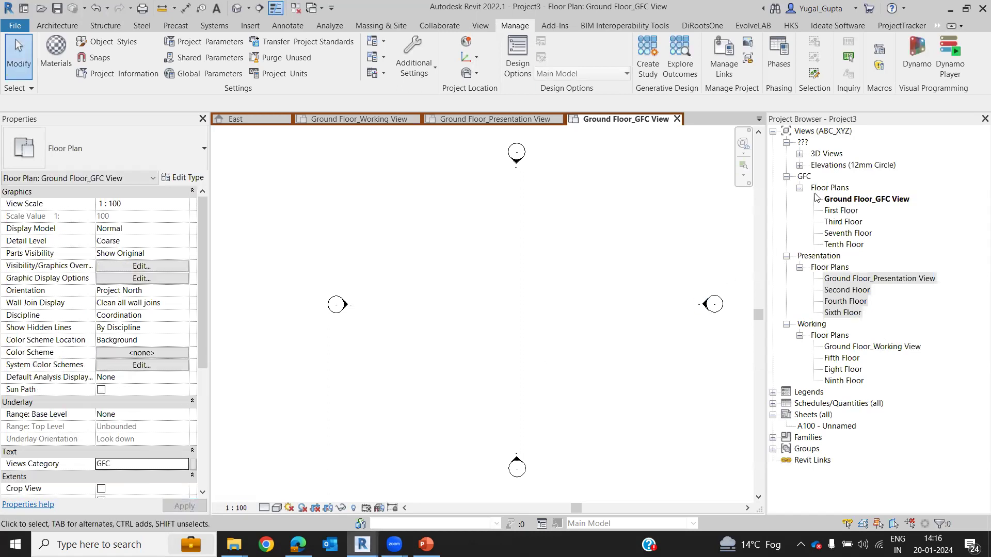
Step: Assign the GFC Views Category to the {3D} view and the East, North, South and West elevations
left_click(800, 154)
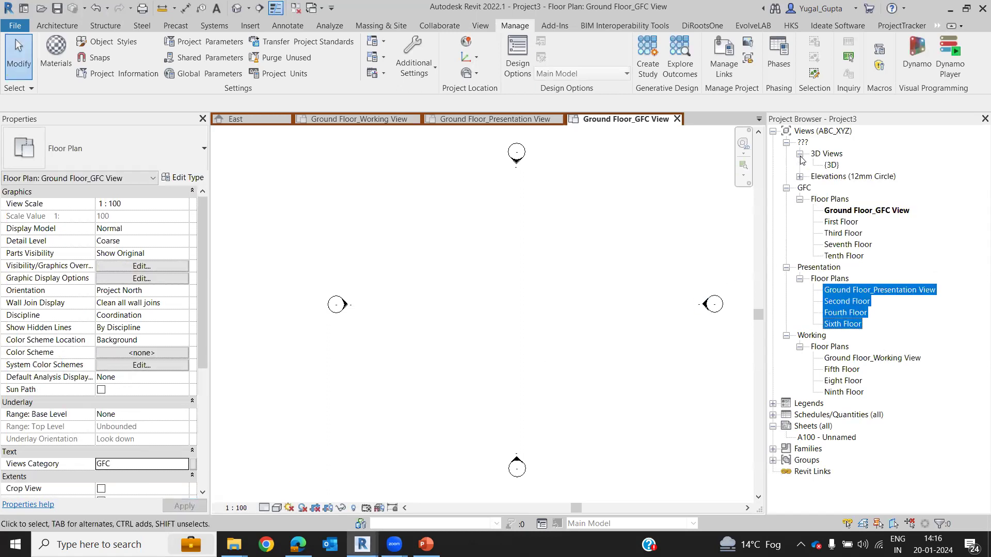
left_click(800, 176)
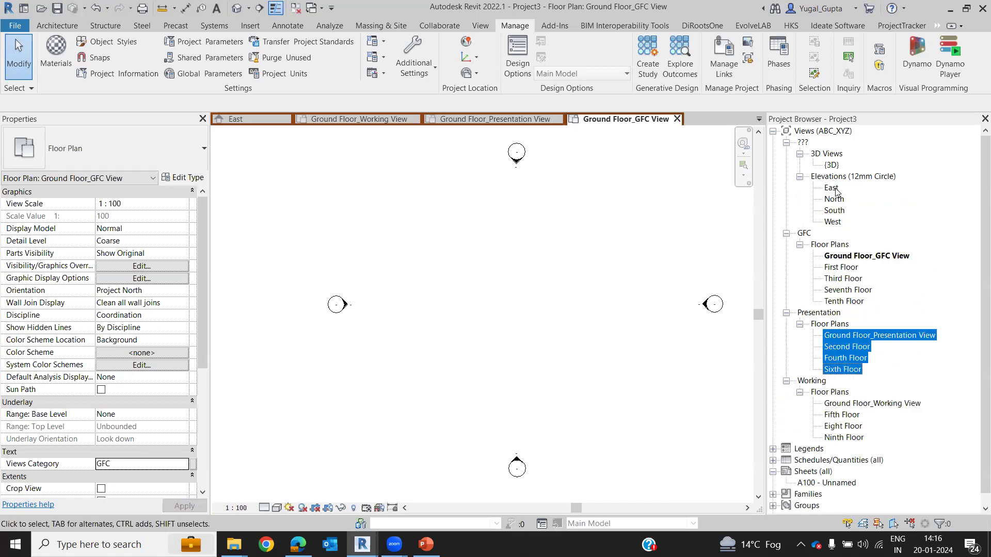
left_click(832, 189)
left_click(831, 222, "shift")
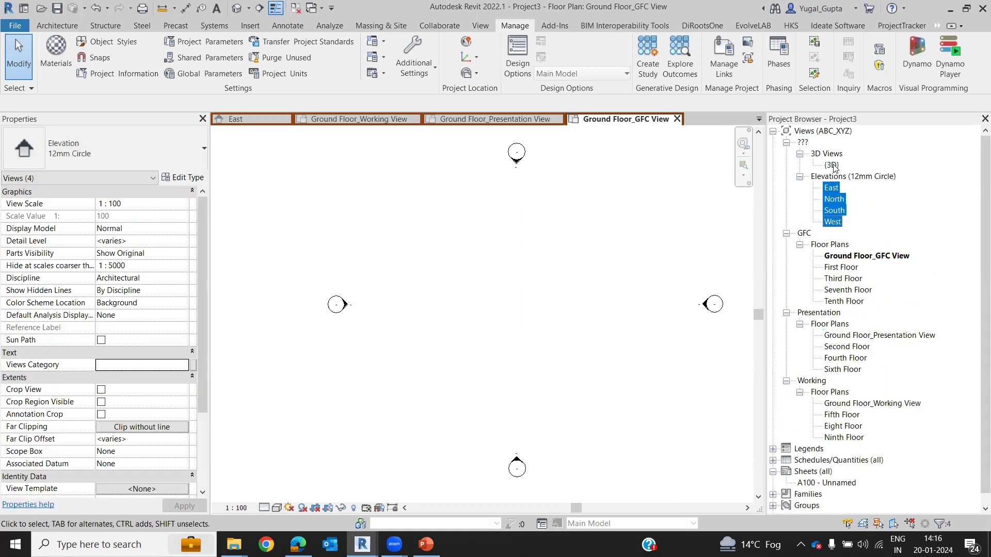
left_click(832, 165, "ctrl")
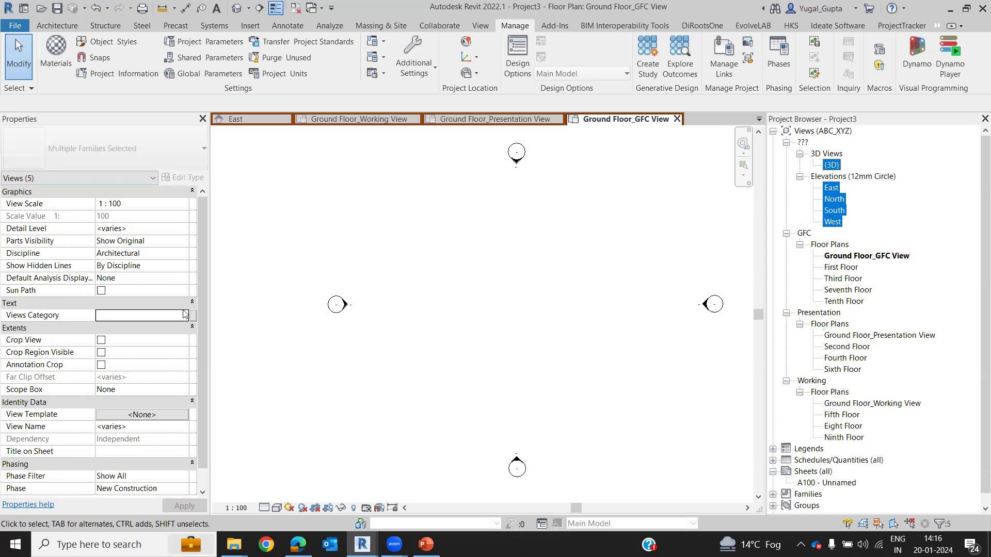
left_click(183, 317)
left_click(183, 316)
left_click(123, 326)
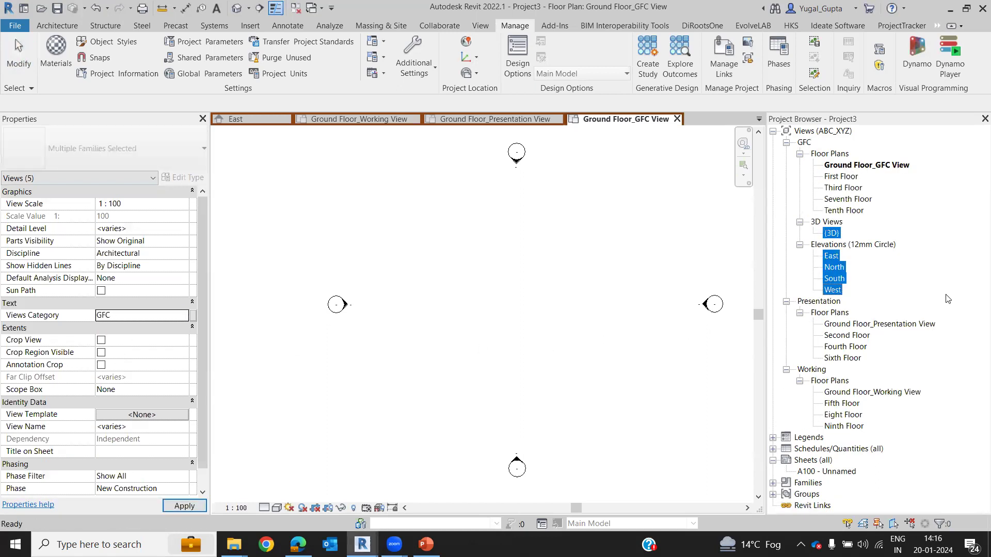
left_click(620, 284)
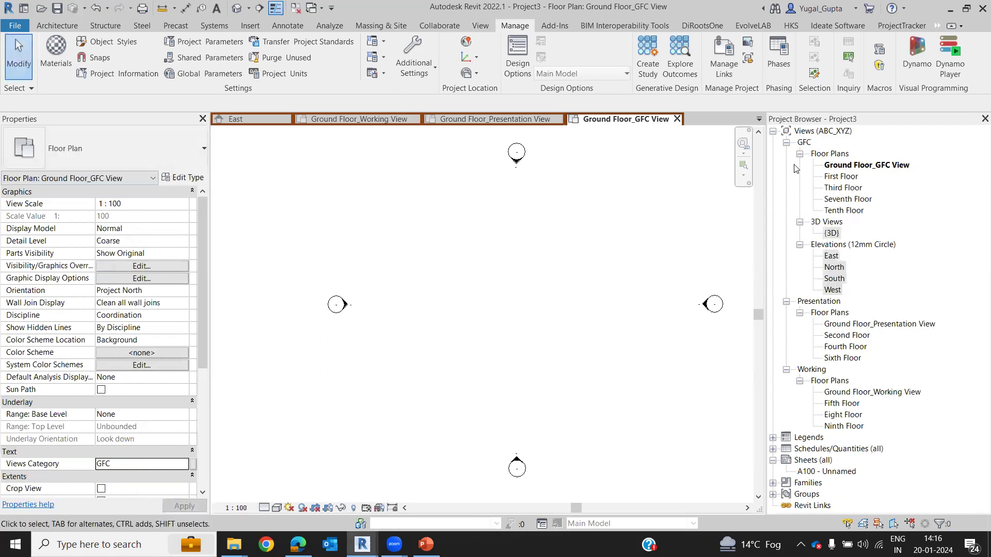
Step: Collapse the GFC, Presentation and Working view groups in the Project Browser
left_click(786, 144)
left_click(786, 153)
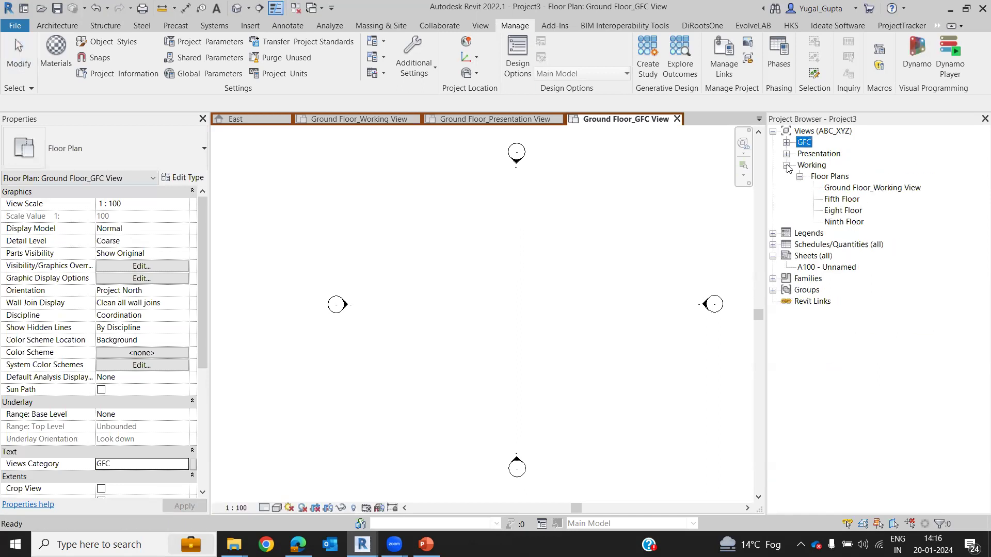
left_click(786, 167)
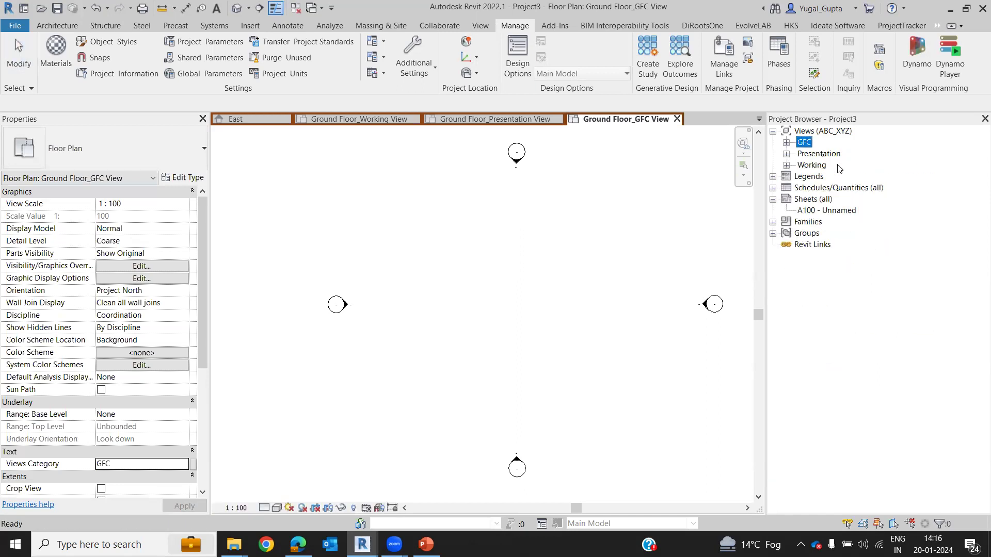
Step: Create two new sheets using the Title_Blocks_A1_Metric : Standard titleblock
left_click(594, 258)
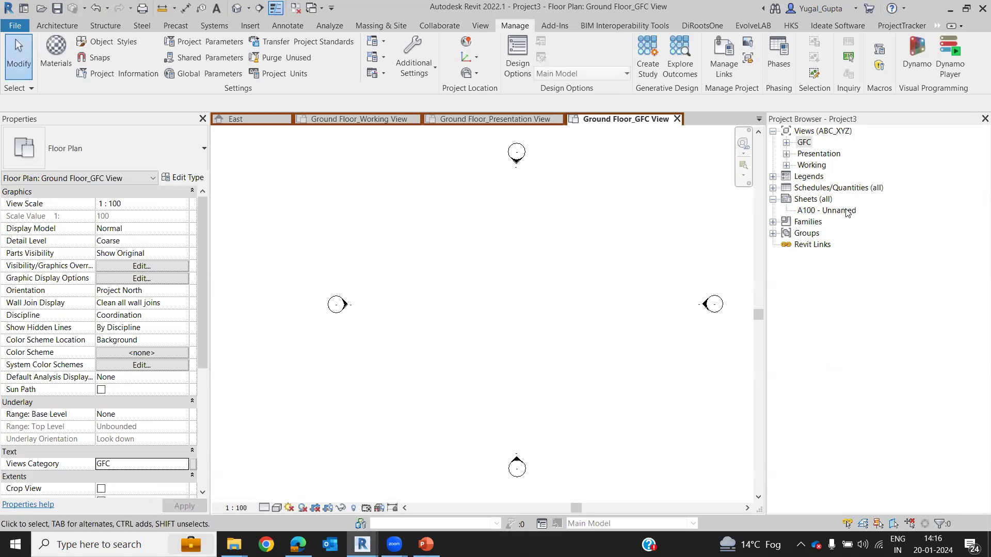
left_click(847, 211)
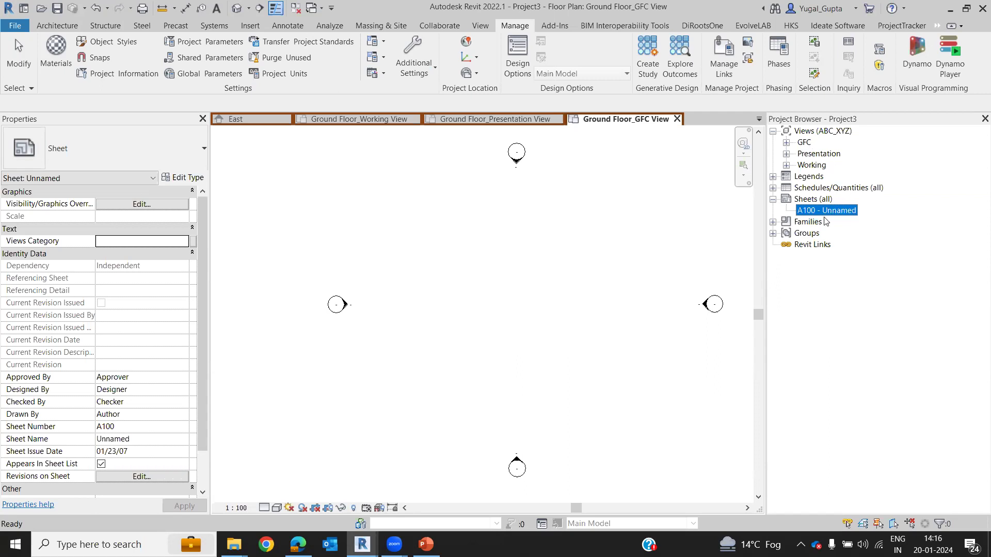
right_click(816, 201)
left_click(841, 212)
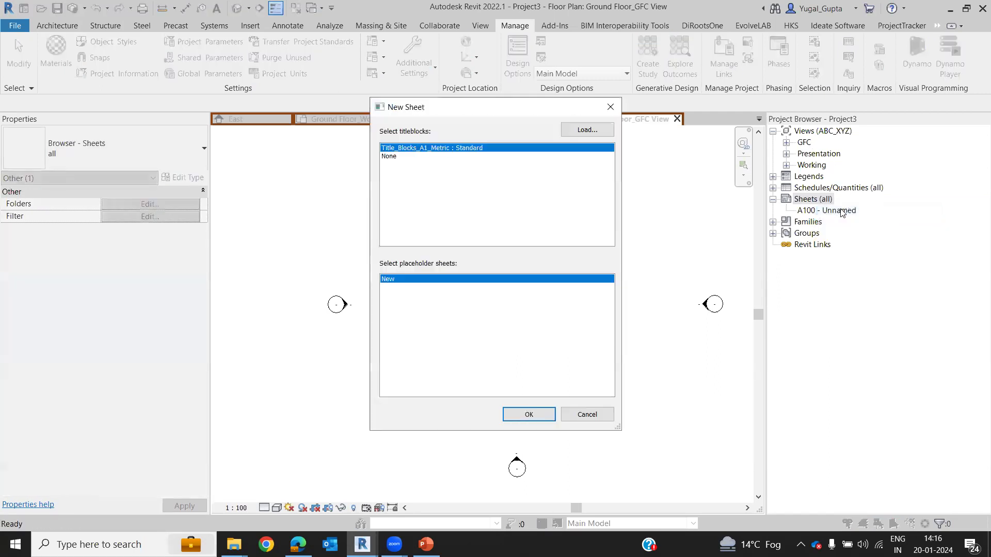
left_click(529, 413)
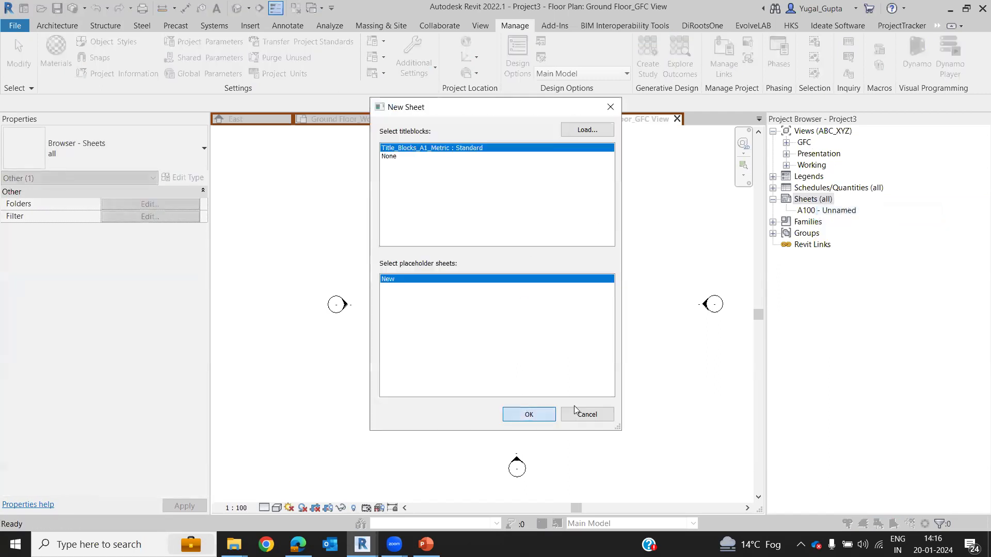
right_click(815, 201)
left_click(839, 209)
left_click(524, 411)
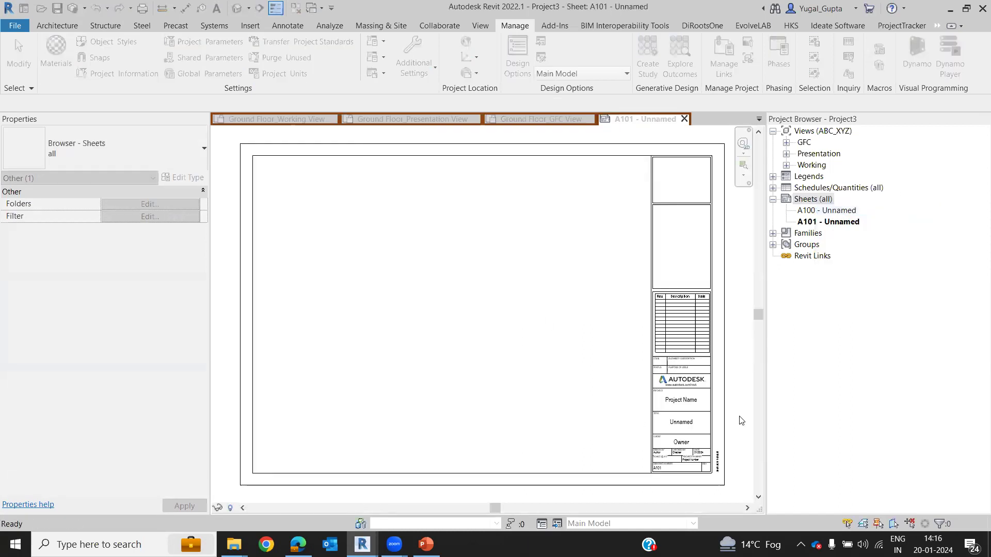
Step: Set the Views Category of sheet A100 to Floor Plans
left_click(831, 211)
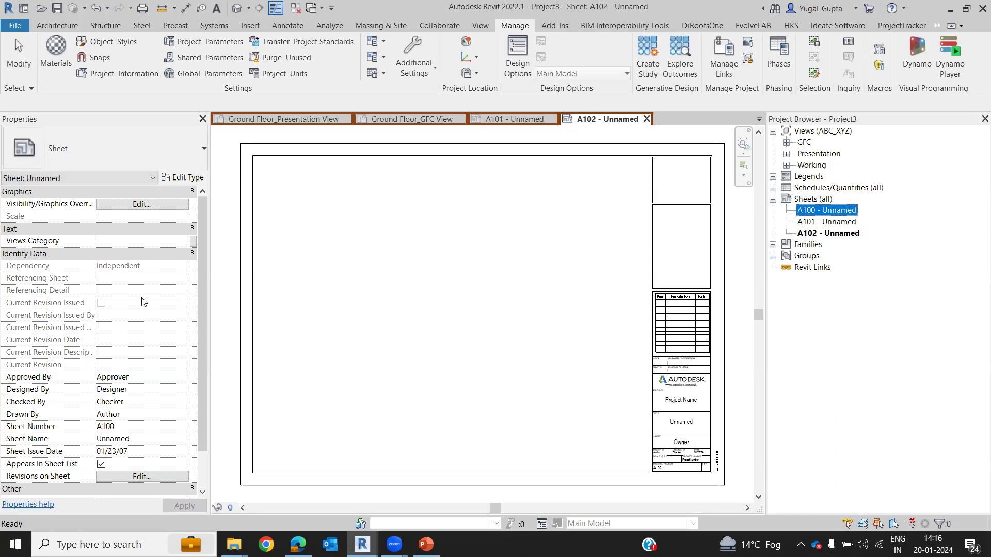
left_click(137, 242)
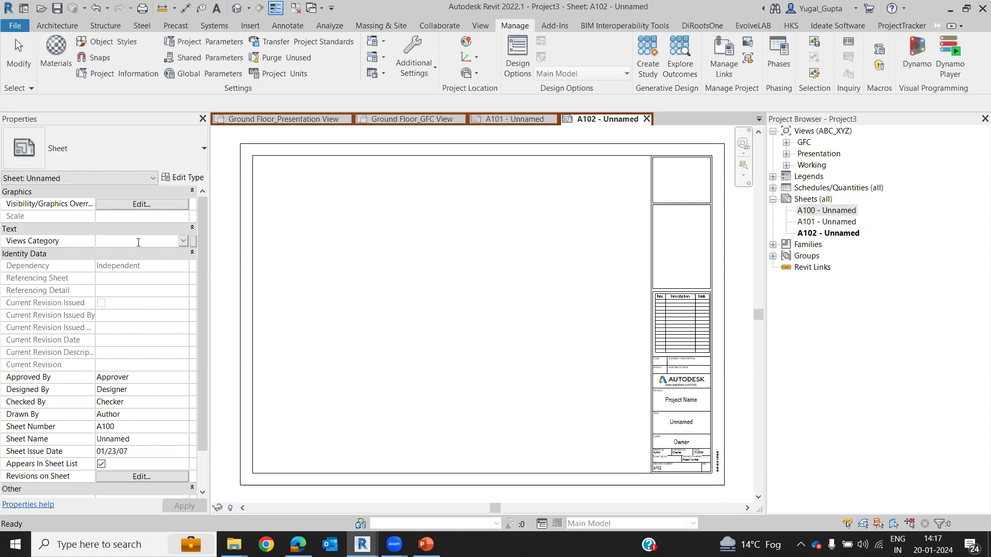
type("Floor Plans")
key("Return")
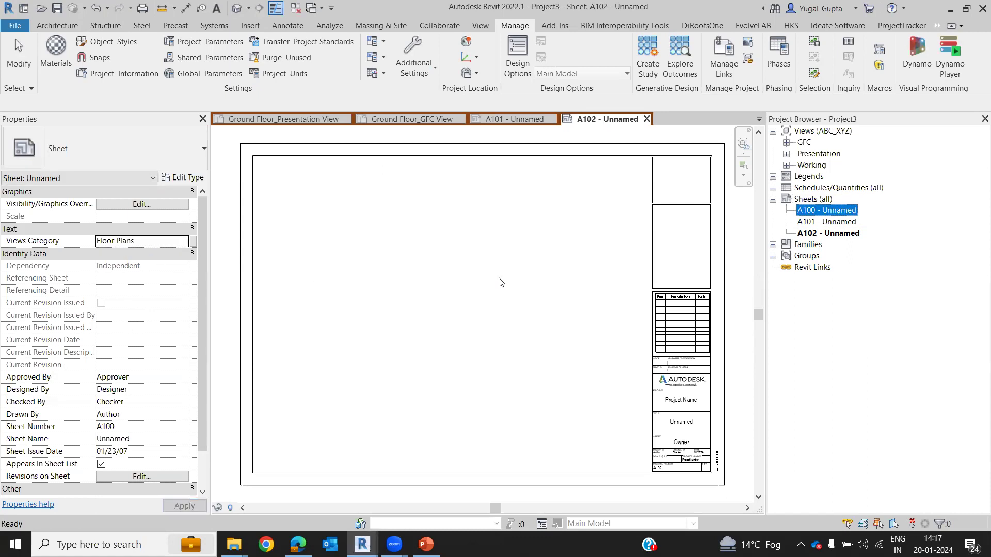
Step: Set the Views Category of sheet A101 to RCP's
left_click(807, 225)
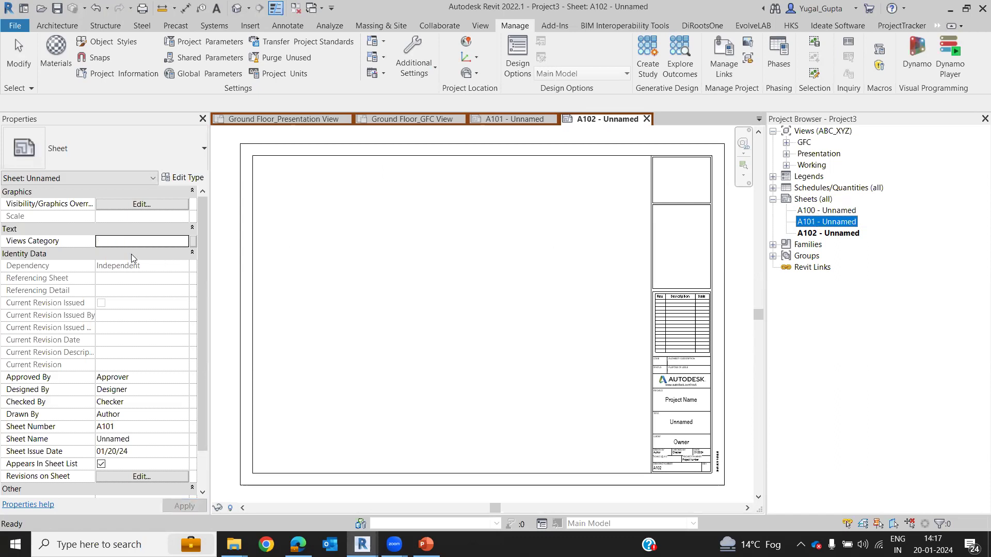
left_click(136, 241)
type("R")
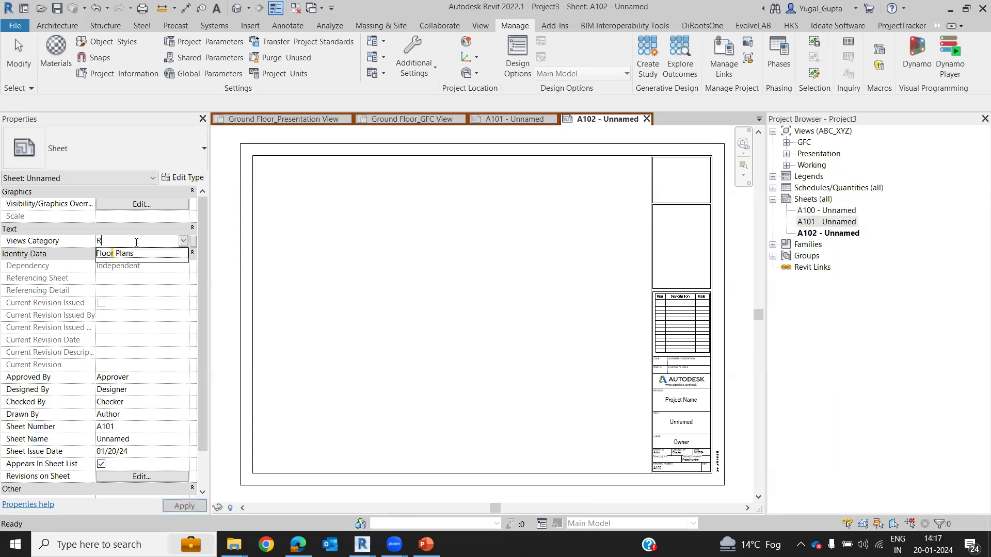
type("CP's")
left_click(394, 248)
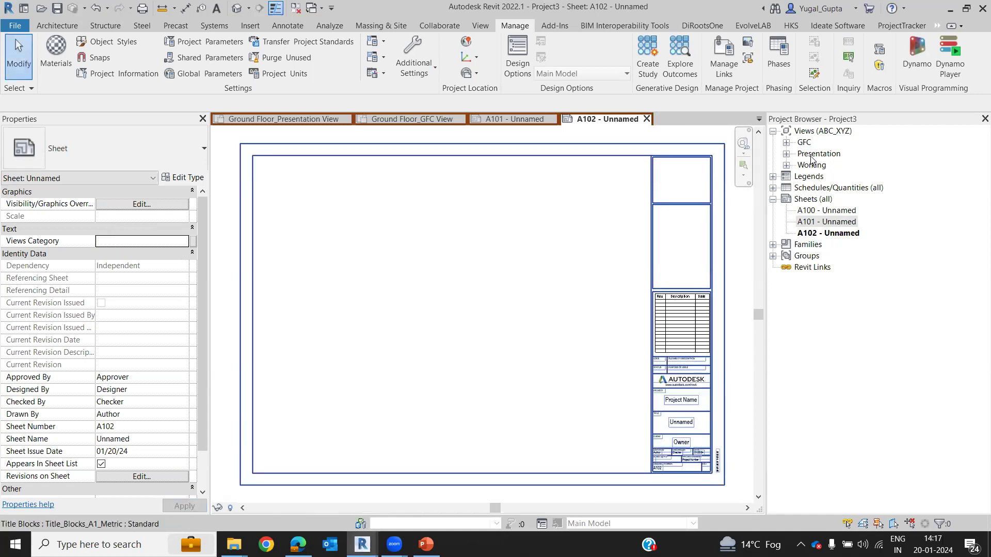
Step: Create a new browser organization scheme for sheets named ABC_XYZ, leaving its filtering rules unset
right_click(829, 132)
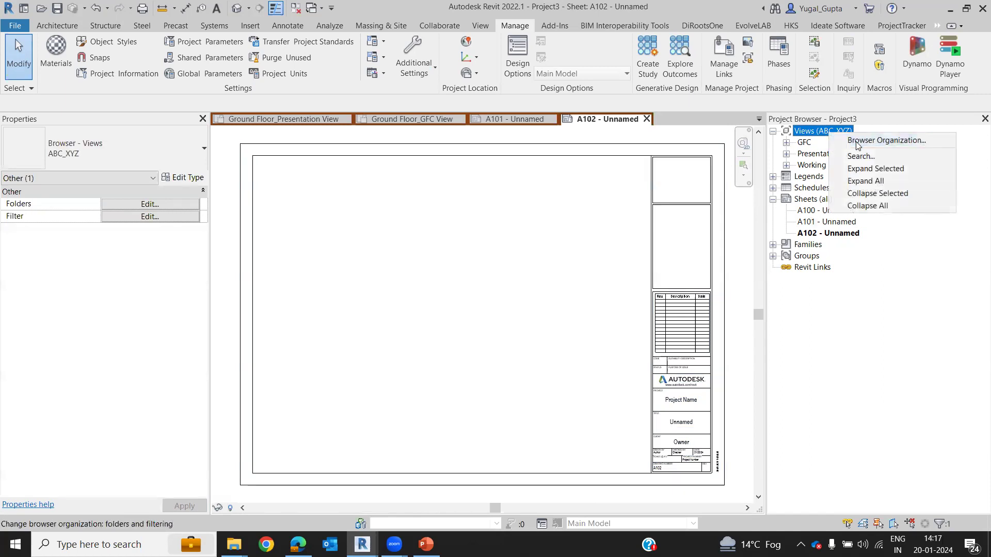
left_click(857, 141)
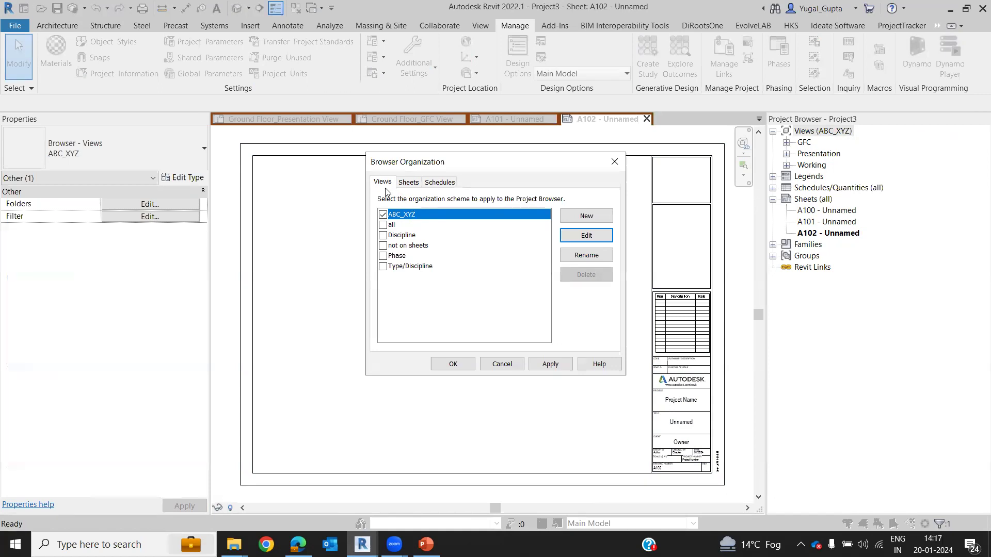
left_click(406, 186)
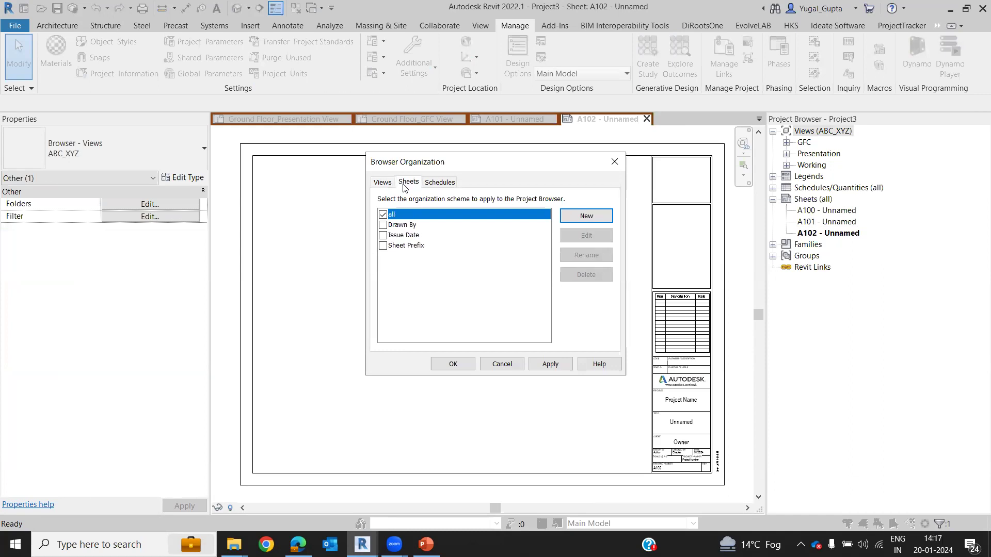
left_click(599, 221)
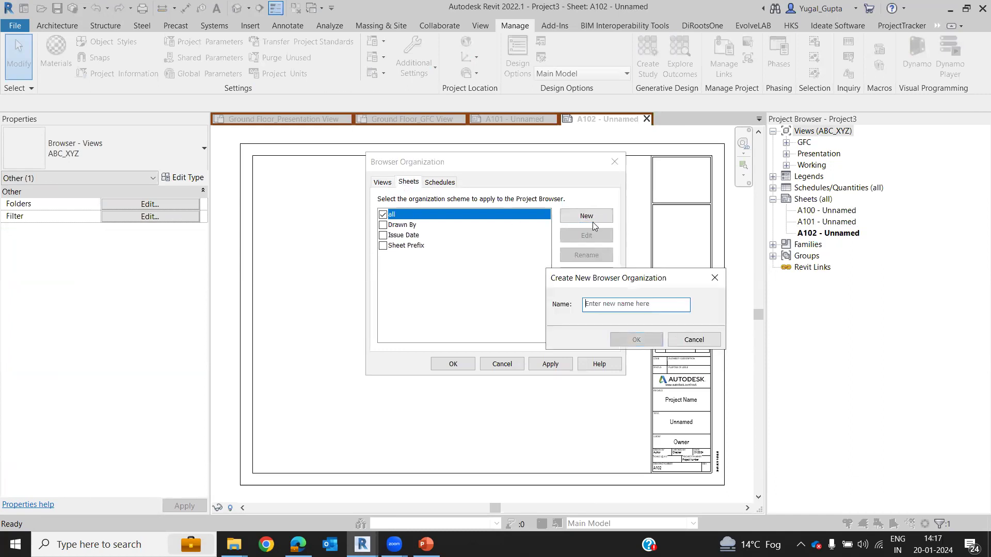
type("ABC_XYZ")
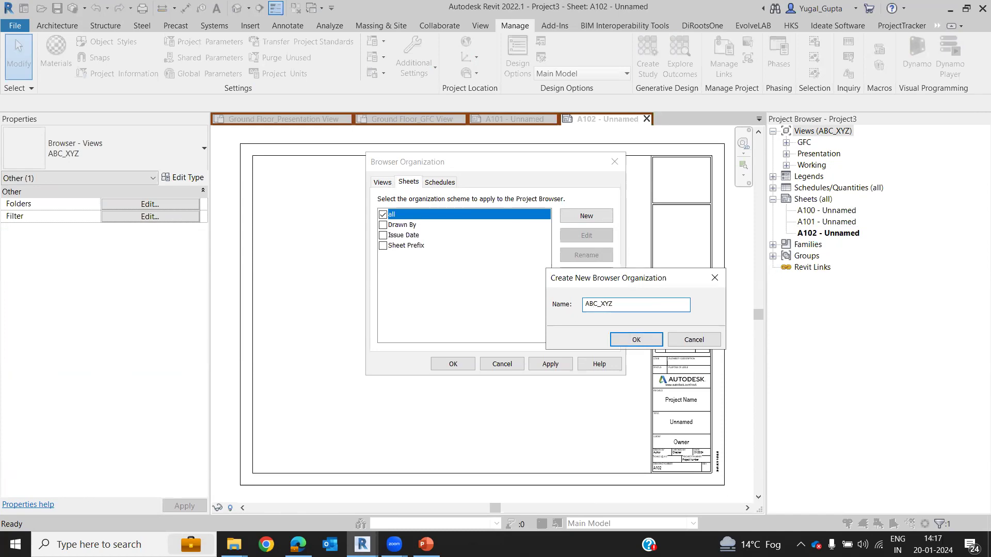
left_click(638, 339)
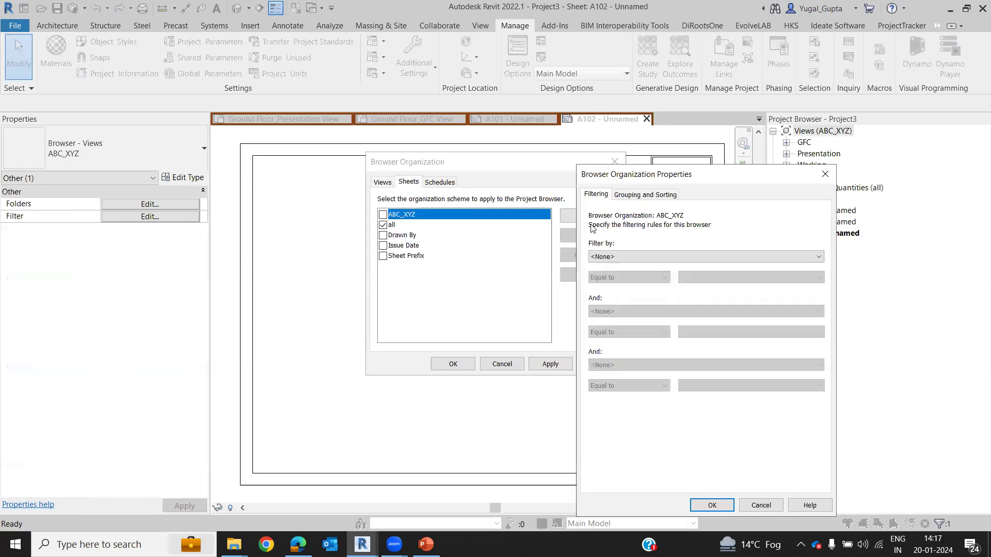
left_click(824, 173)
Step: Group the ABC_XYZ sheet scheme by Views Category and then by Sheet Number, and apply it to the Project Browser
left_click(564, 236)
left_click(644, 195)
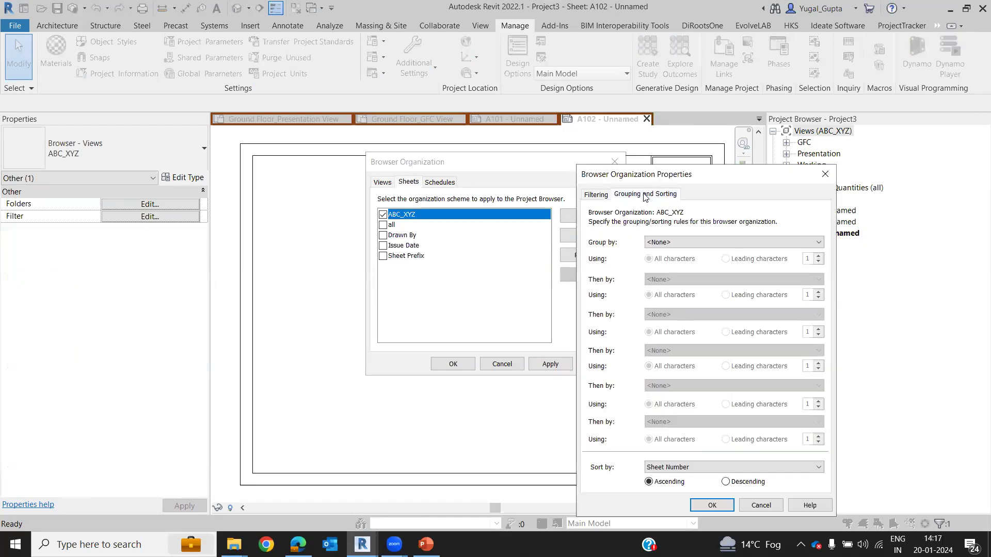
left_click(677, 238)
left_click(672, 335)
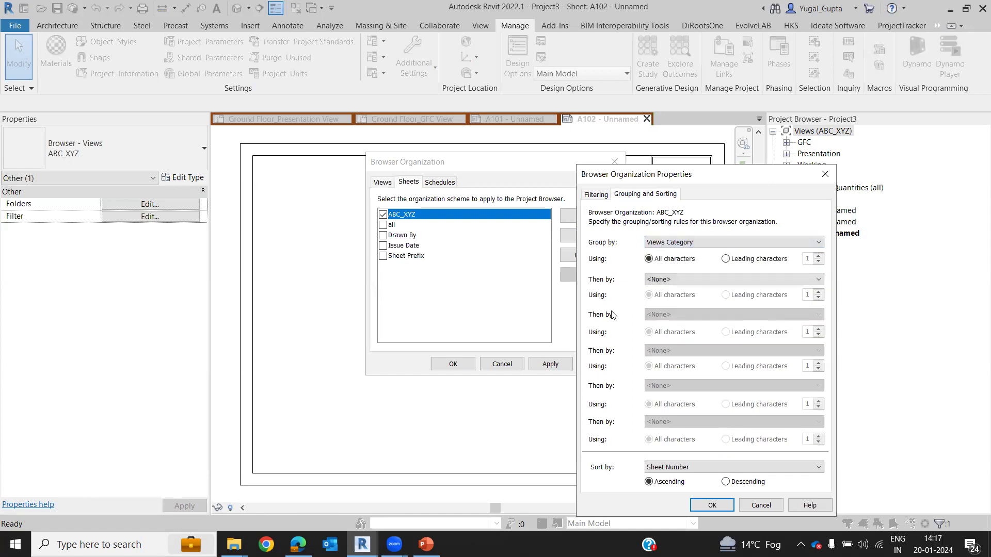
left_click(689, 279)
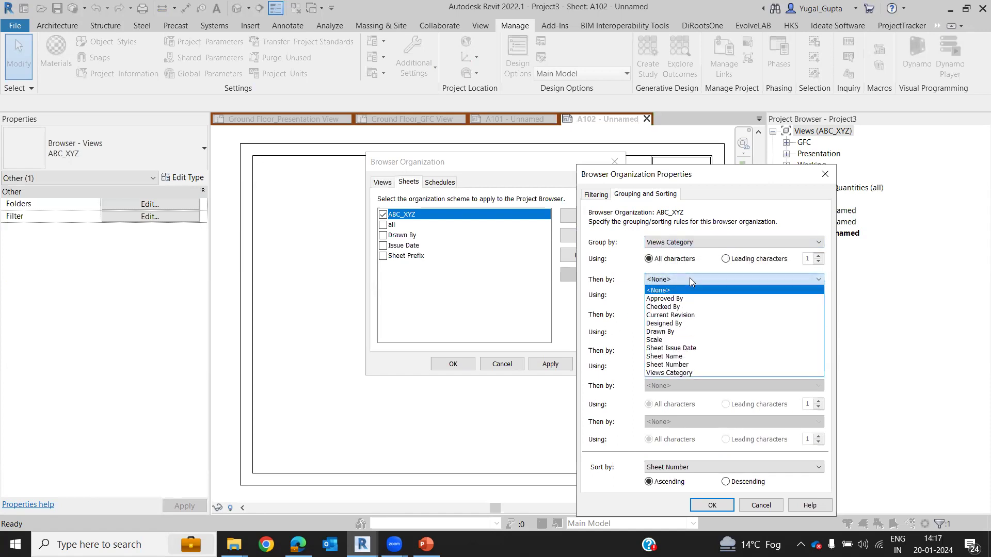
left_click(685, 365)
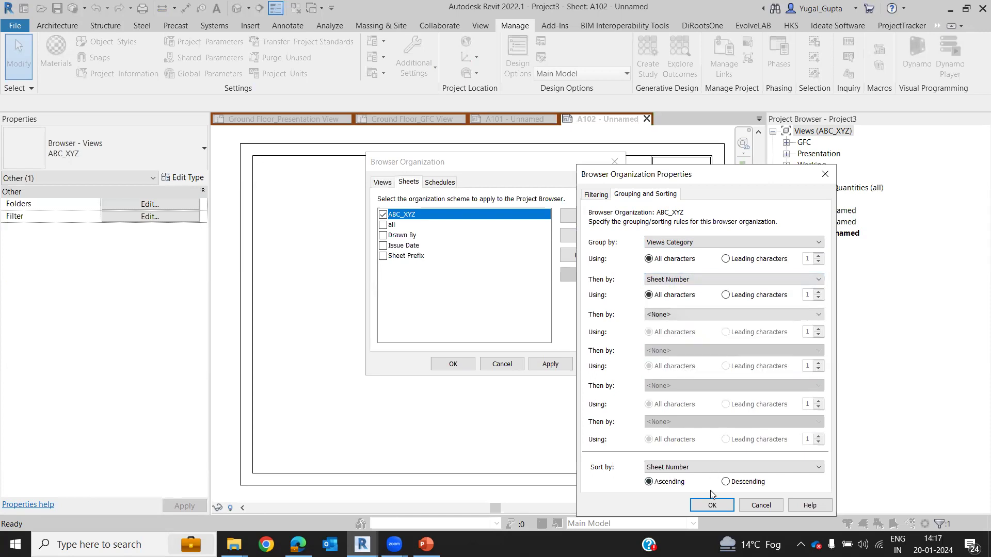
left_click(710, 505)
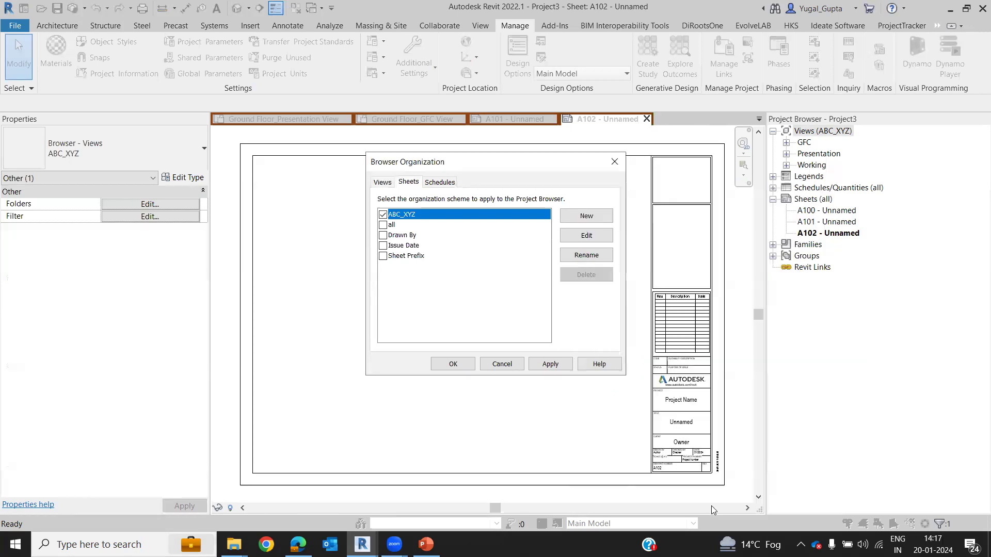
left_click(463, 365)
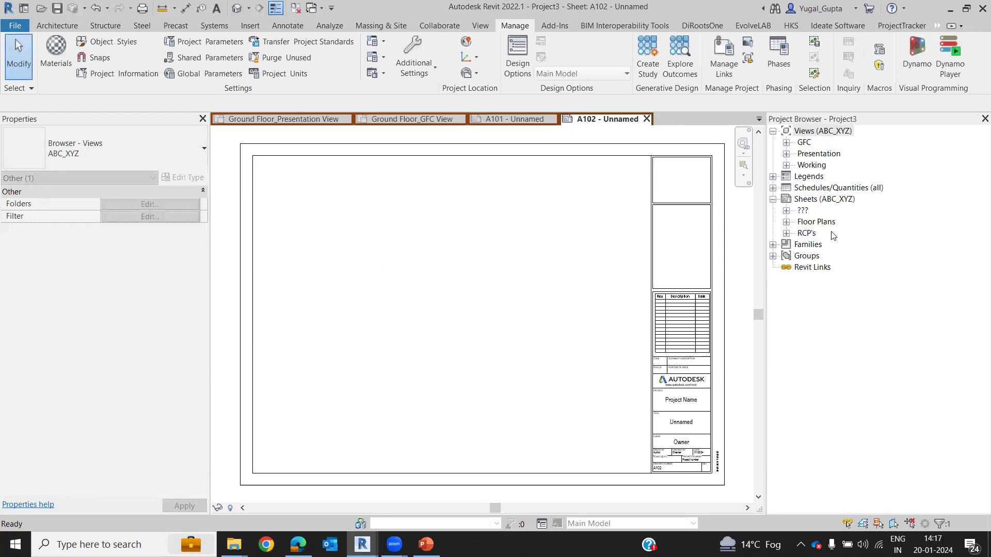
Step: Set the Views Category of sheet A102 to Elevations and expand the Elevations and Floor Plans sheet groups
left_click(787, 211)
left_click(820, 223)
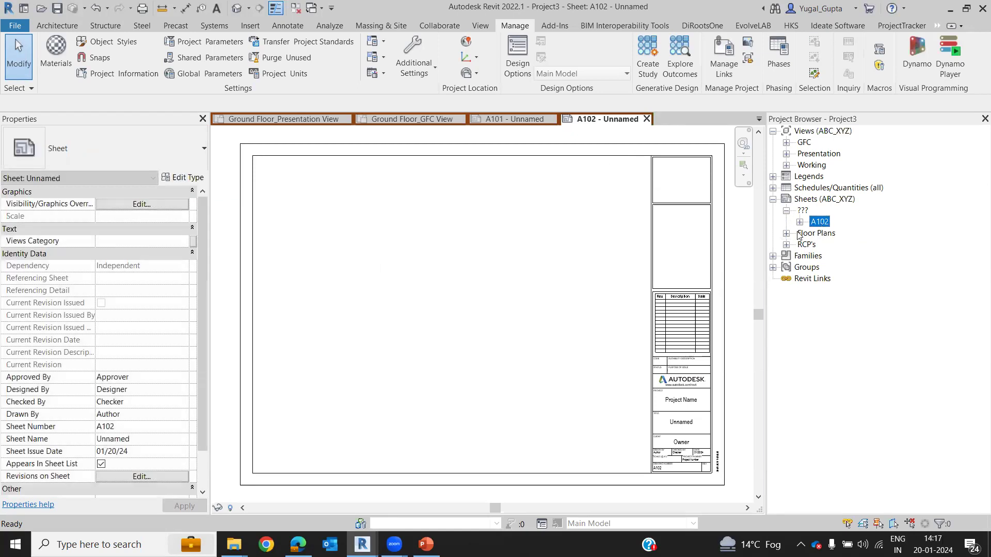
left_click(126, 239)
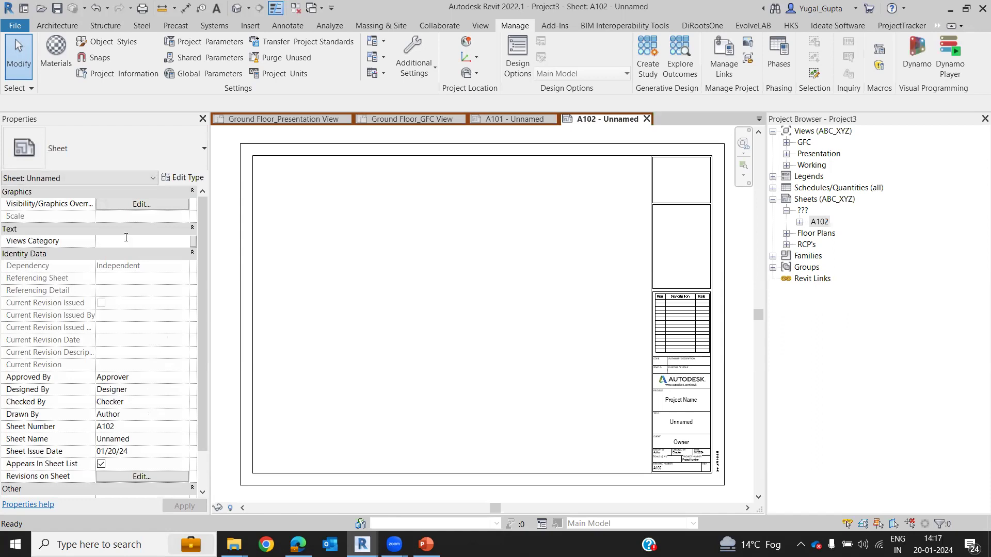
type("Elevatio")
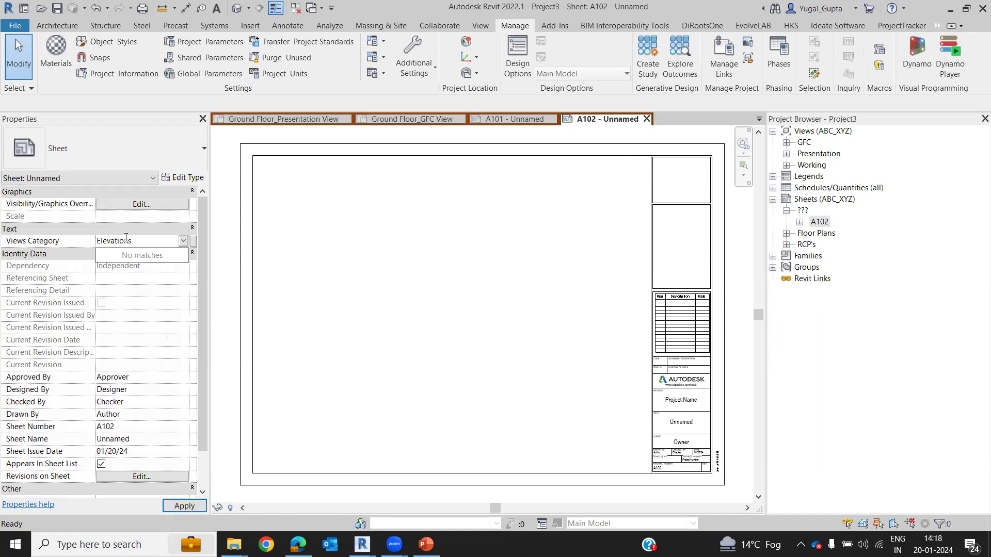
type("ns")
left_click(126, 241)
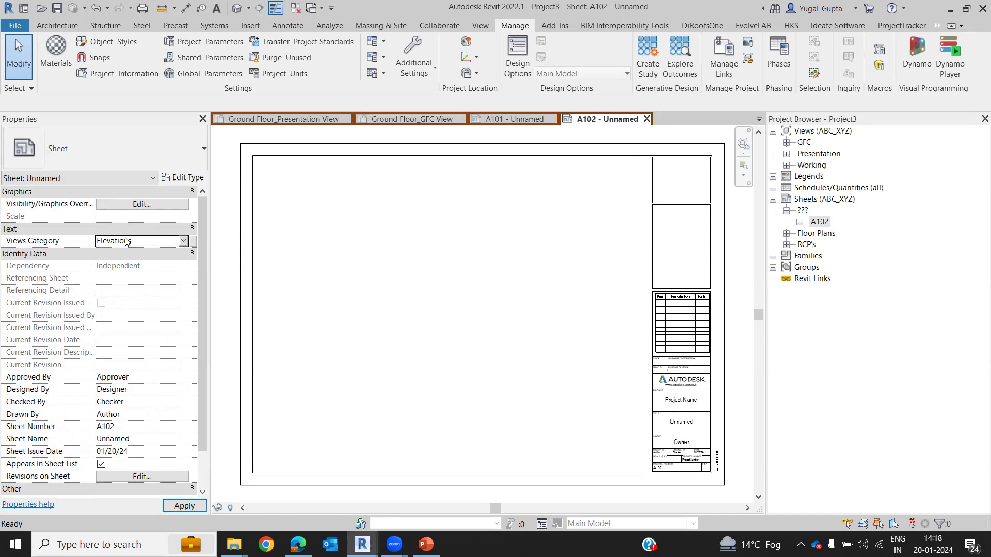
key("Return")
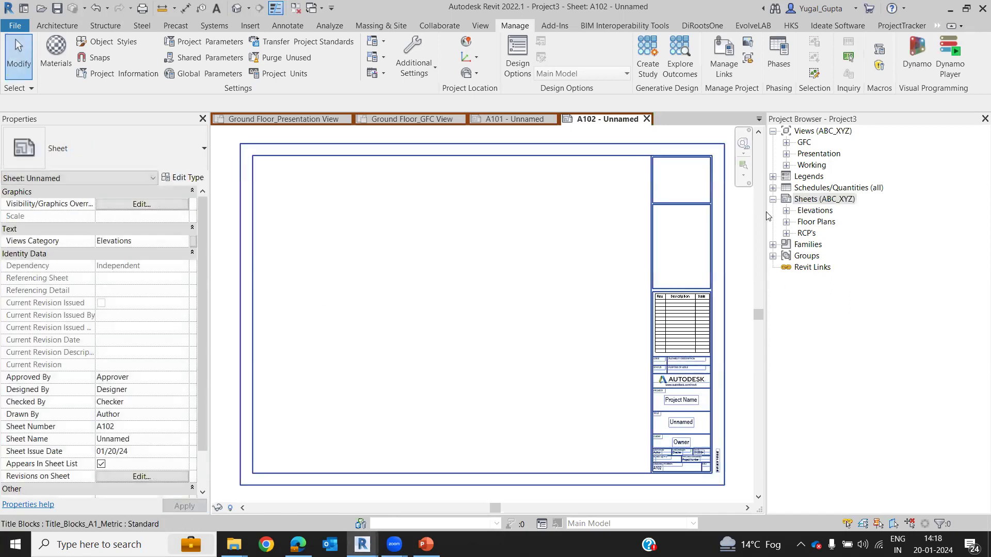
left_click(786, 211)
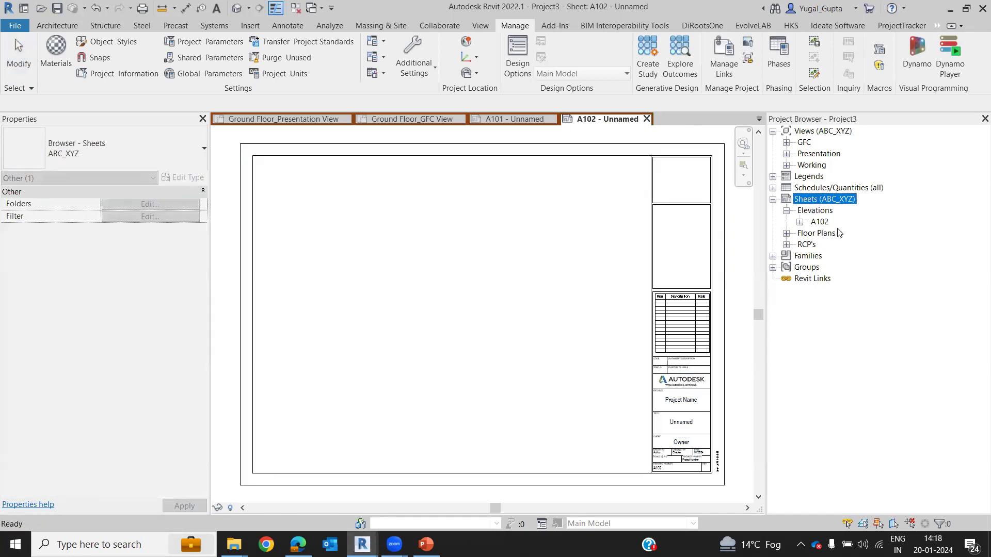
left_click(786, 233)
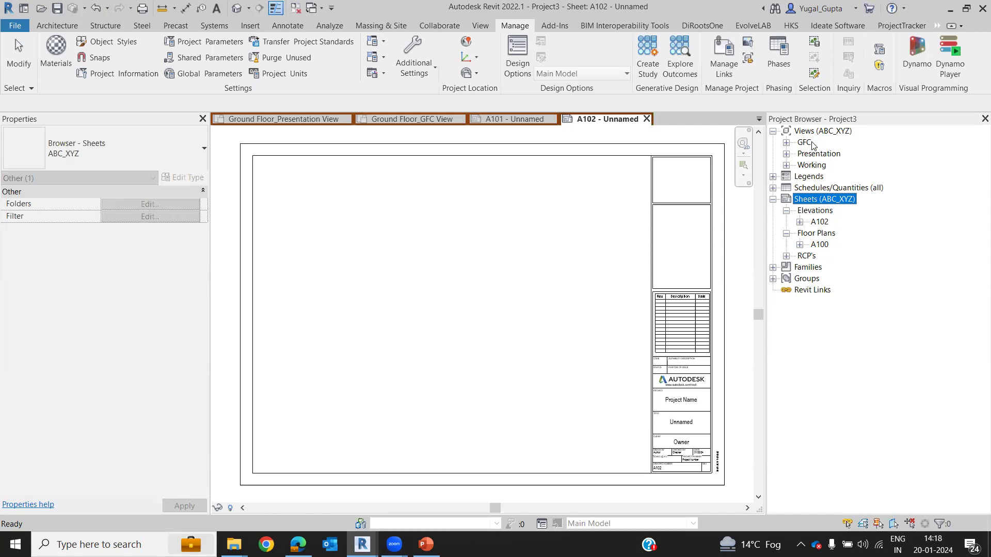
Step: Edit the ABC_XYZ sheet scheme to group Sheet Number by 2 leading characters, apply it, and expand the Floor Plans subgroup
right_click(821, 132)
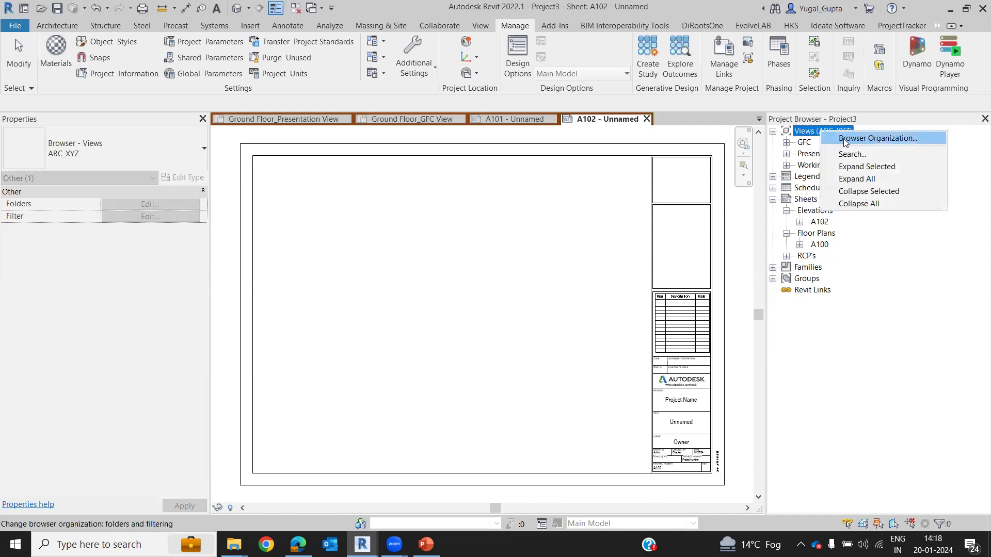
left_click(872, 138)
left_click(409, 184)
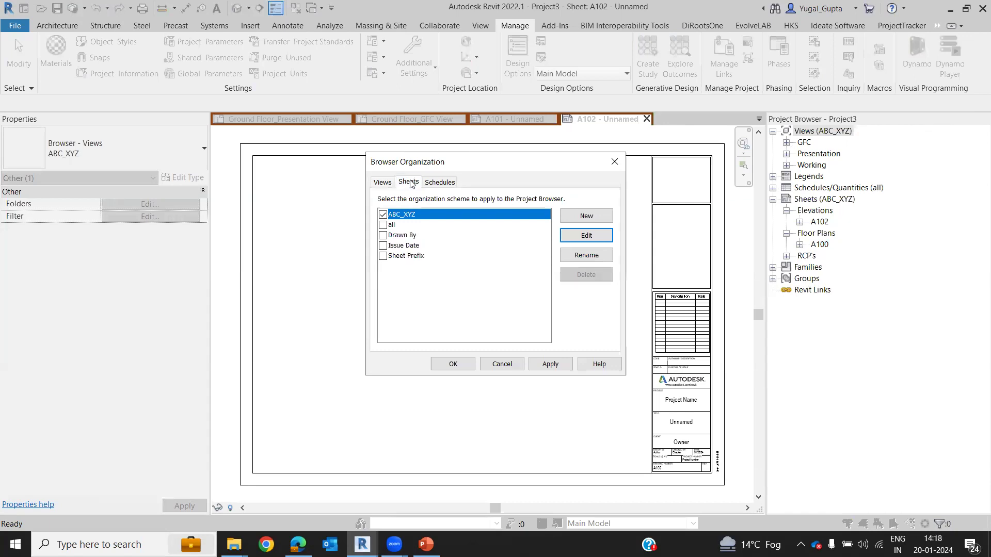
left_click(586, 236)
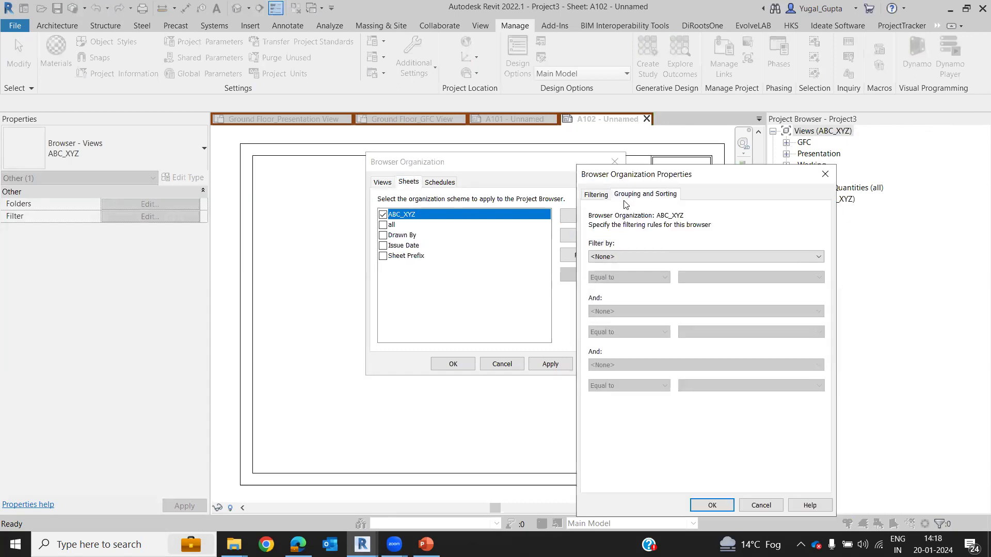
left_click(626, 198)
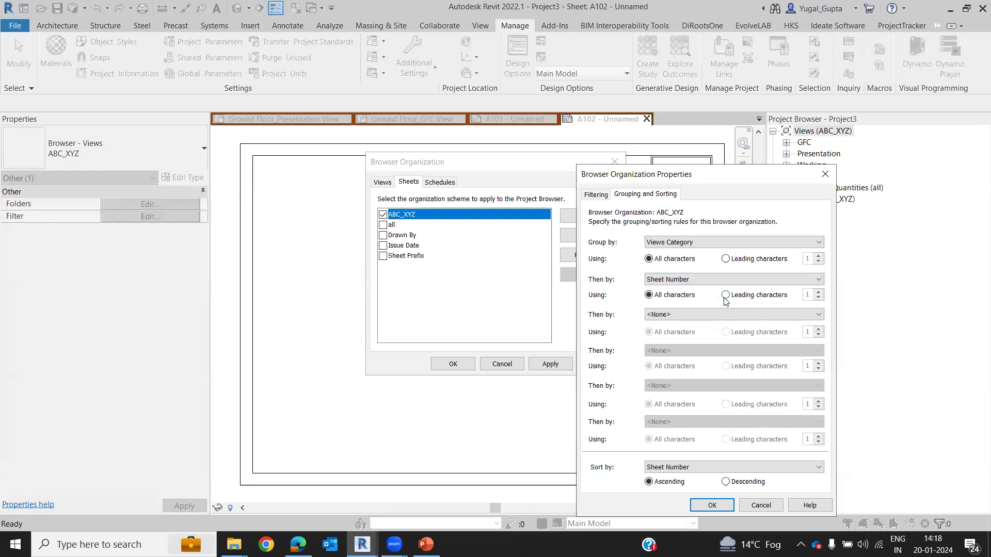
left_click(758, 297)
left_click_drag(727, 175, 586, 159)
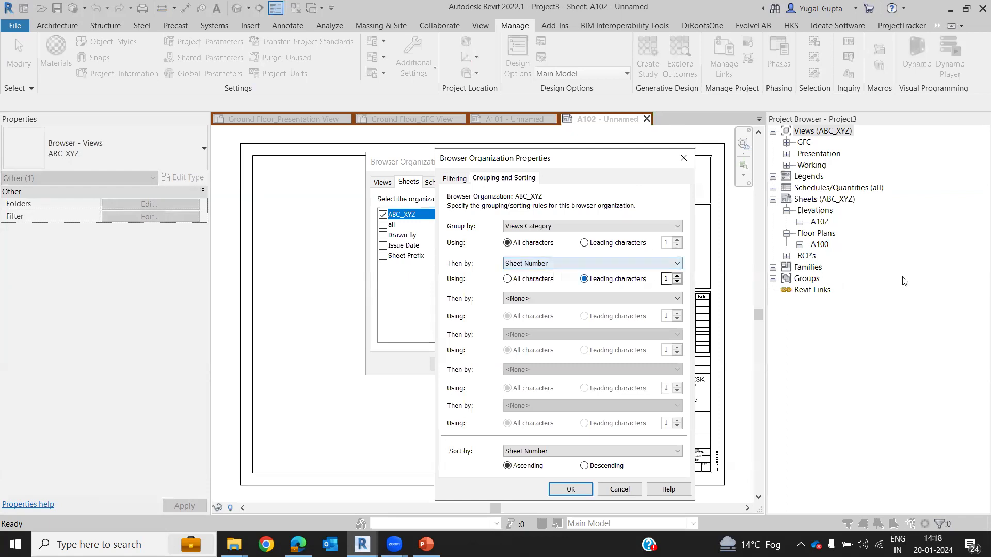
left_click(677, 275)
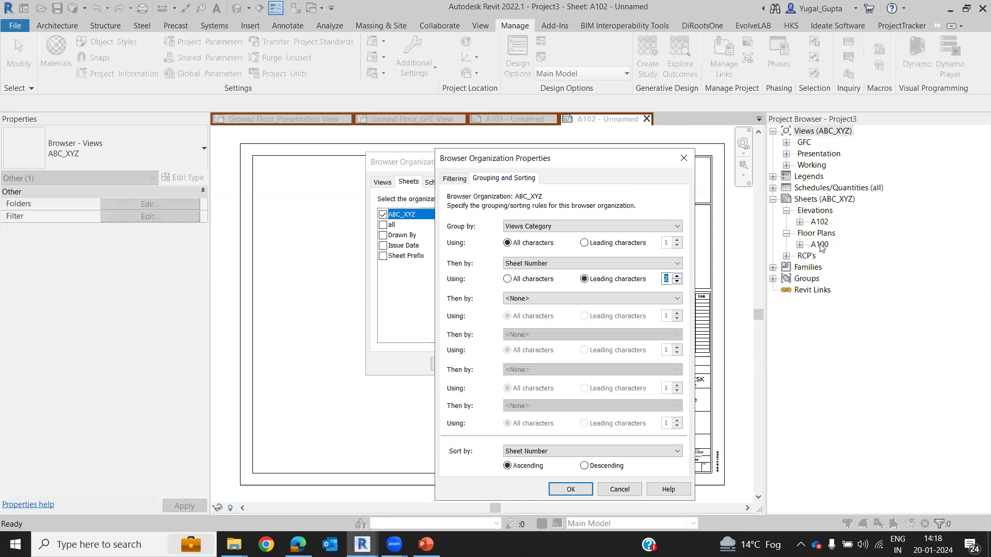
left_click(577, 490)
left_click(454, 363)
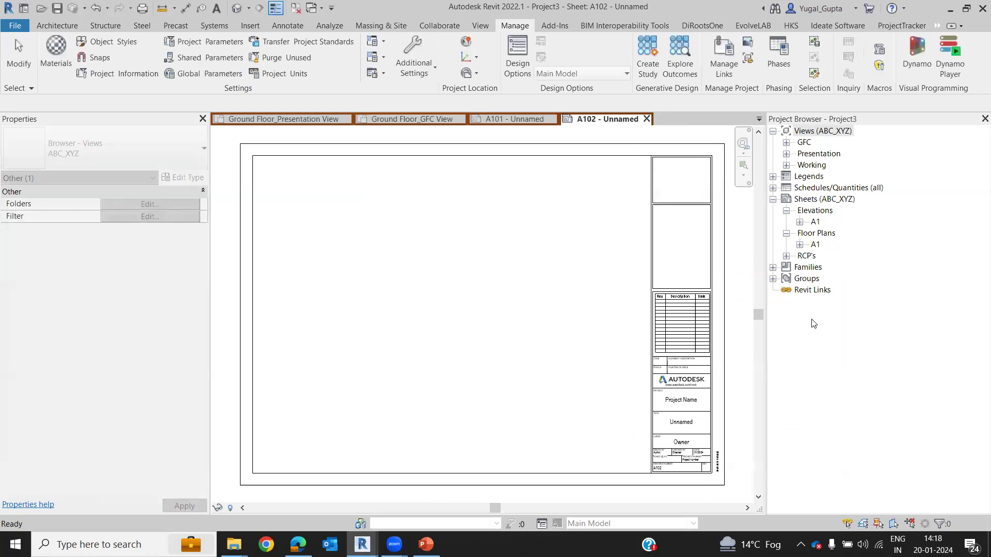
left_click(800, 246)
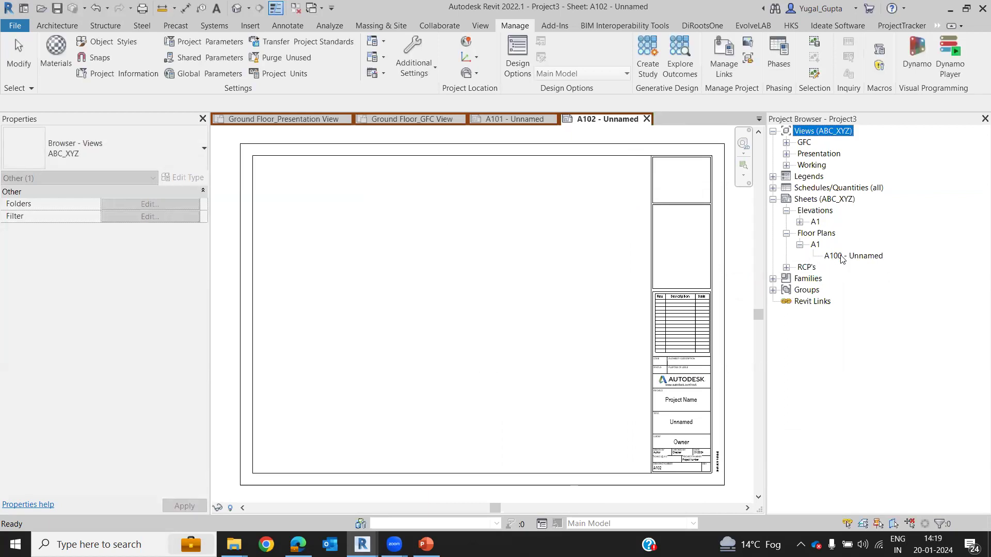
Step: Create a new sheet with the default title block
right_click(813, 200)
left_click(837, 208)
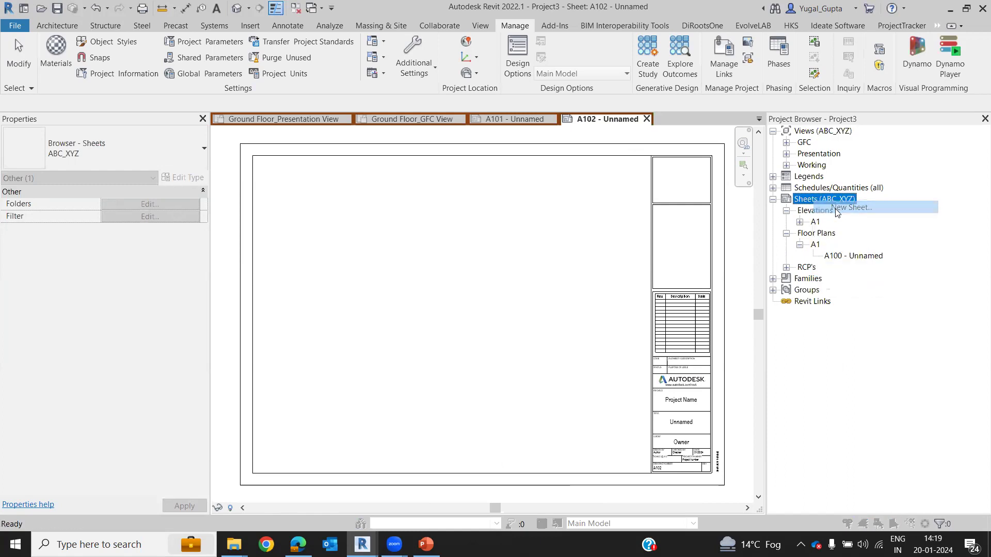
left_click(525, 416)
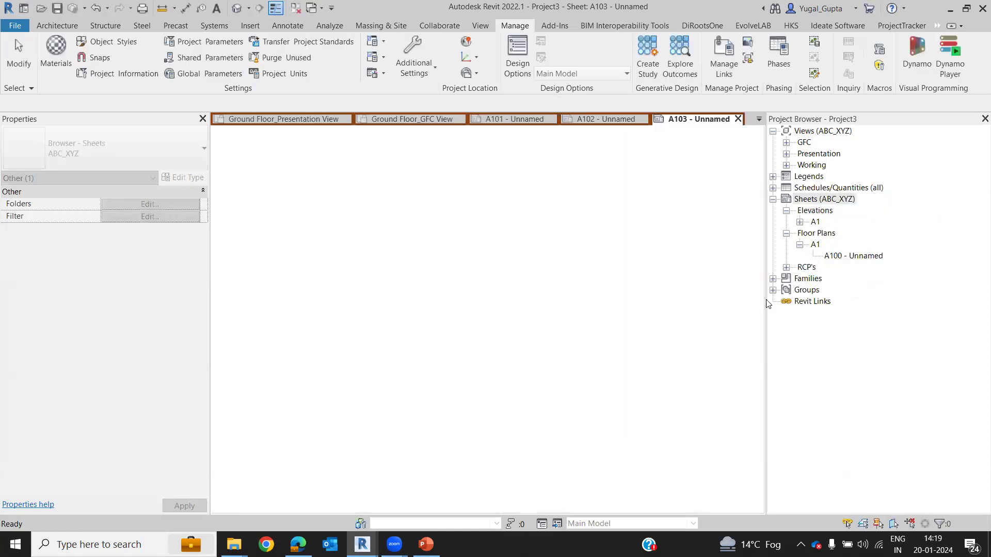
Step: Set the Views Category of the new uncategorized sheet to Floor Plans
left_click(814, 222)
left_click(800, 223)
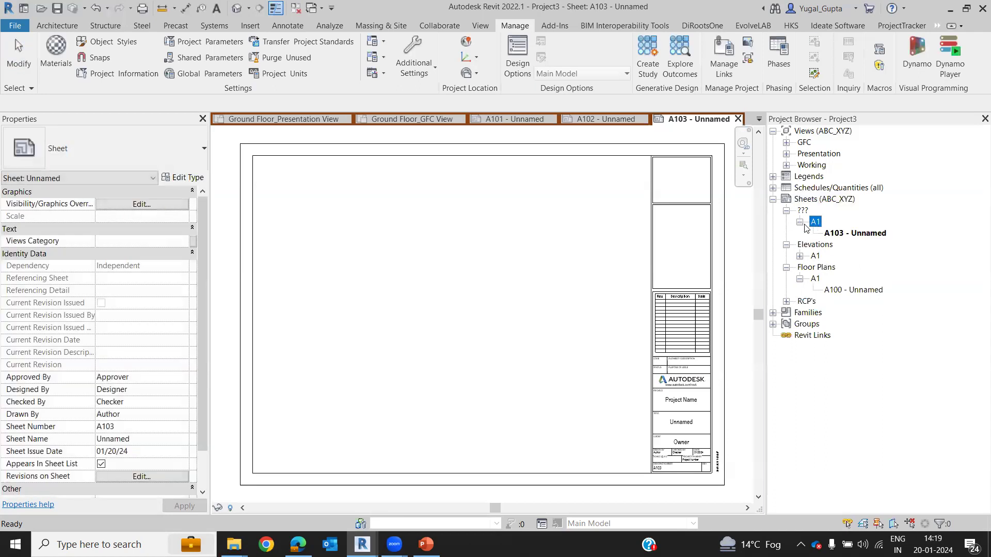
left_click(840, 236)
left_click(184, 241)
left_click(185, 242)
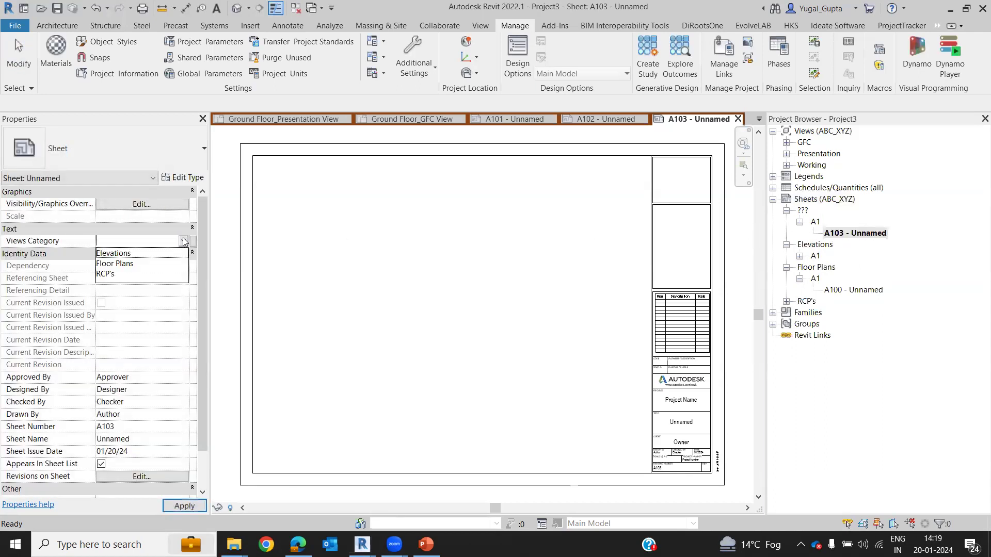
left_click(114, 264)
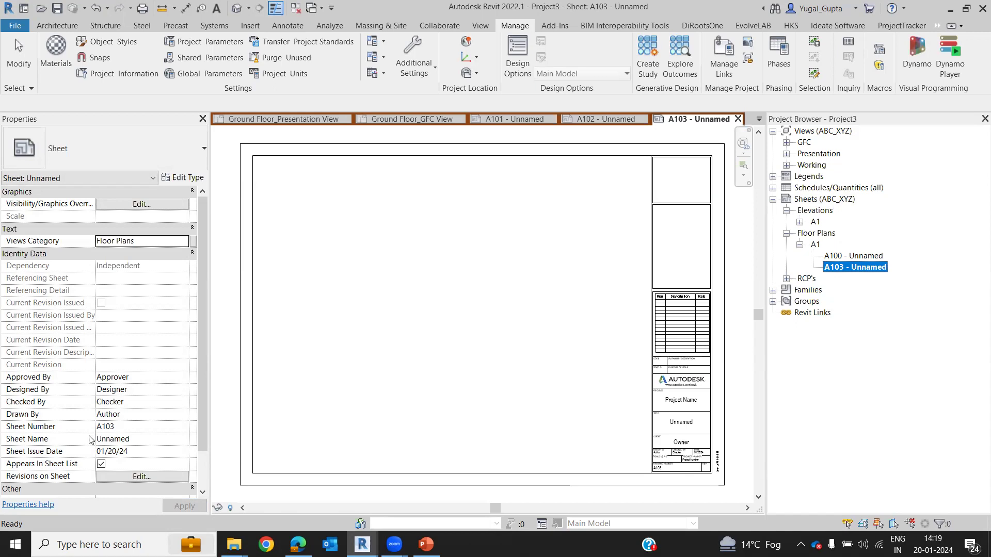
Step: Change the new sheet's Sheet Number to A203
left_click(107, 428)
key("BackSpace")
type("2")
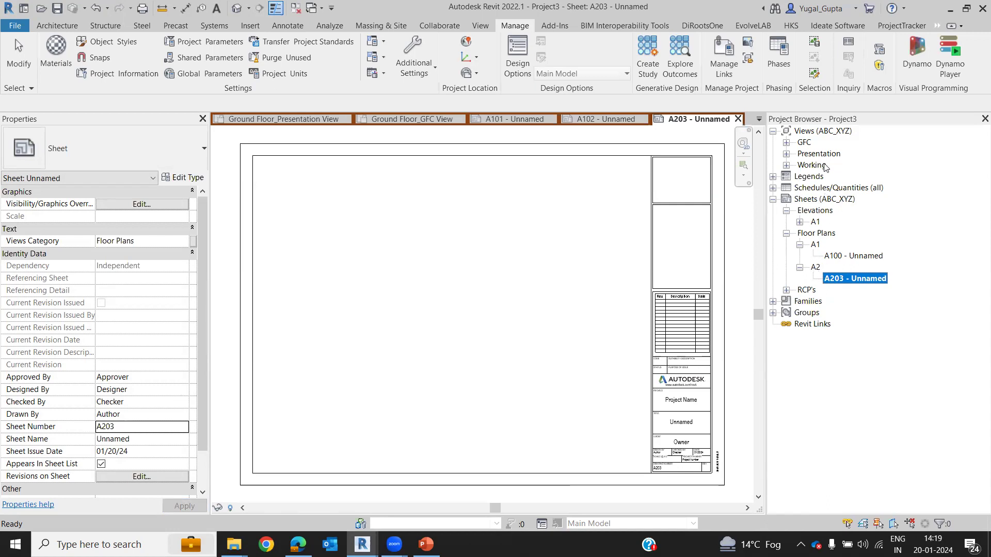
Step: Set the ABC_XYZ sheet scheme's Sheet Number grouping to 3 leading characters, apply it, and expand the A20 group under Floor Plans
right_click(822, 131)
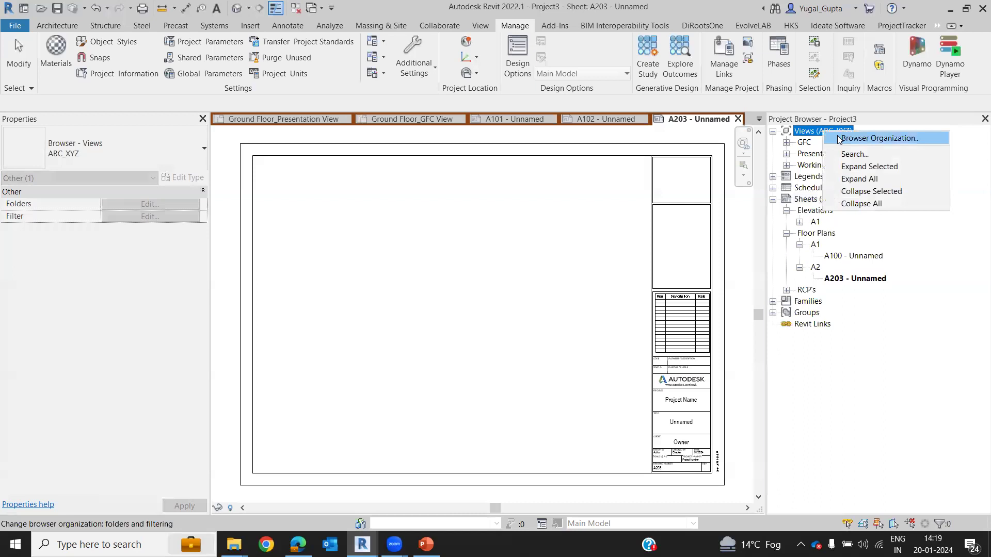
left_click(872, 136)
left_click(410, 182)
left_click(595, 236)
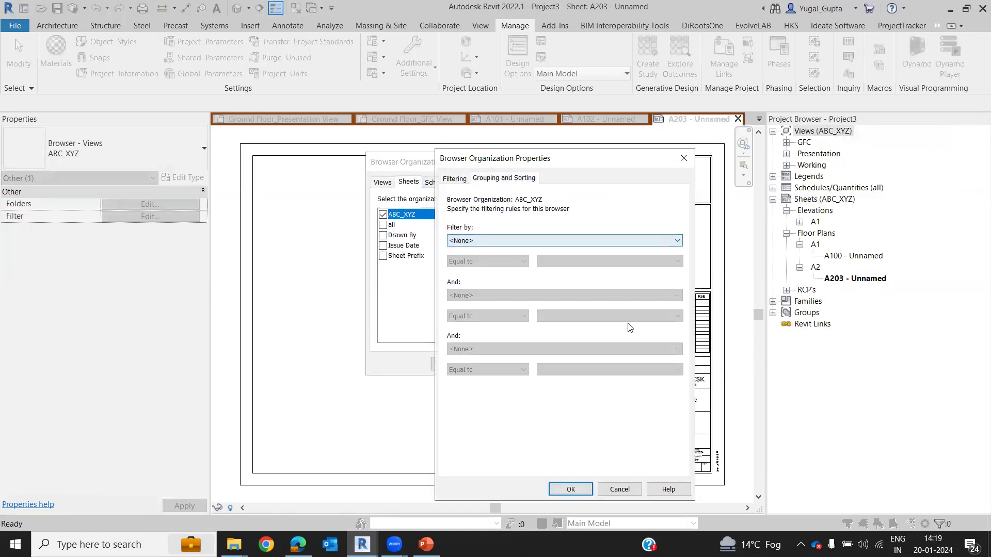
left_click(677, 276)
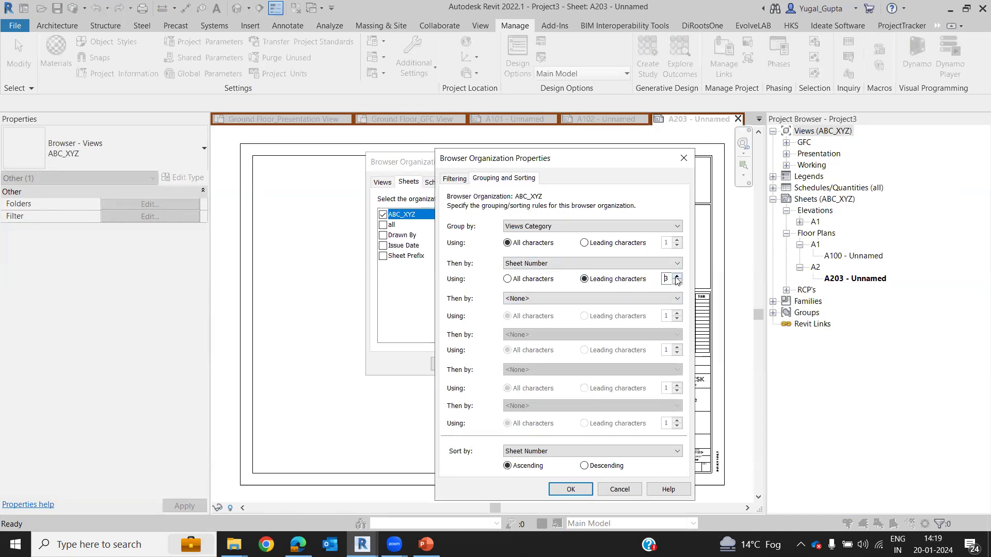
left_click(570, 489)
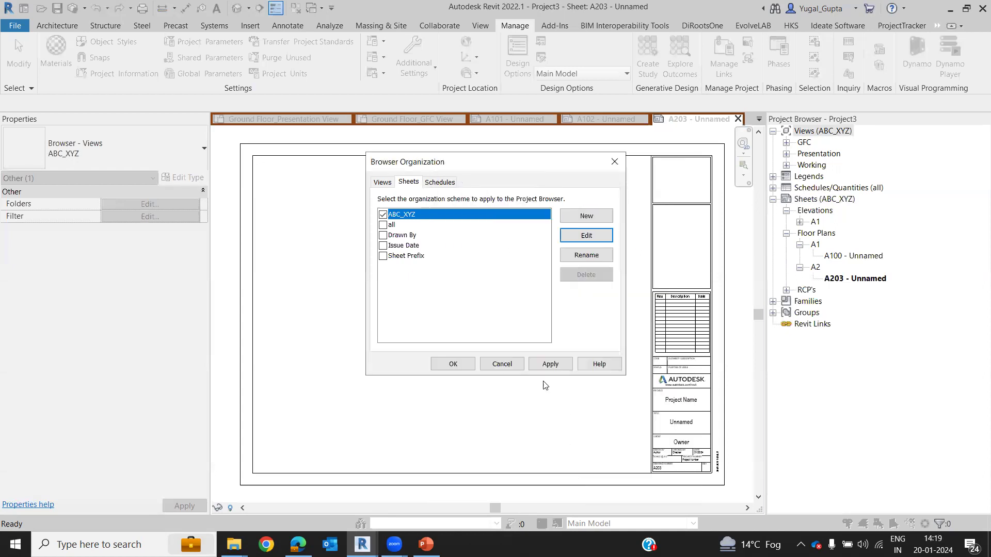
left_click(453, 364)
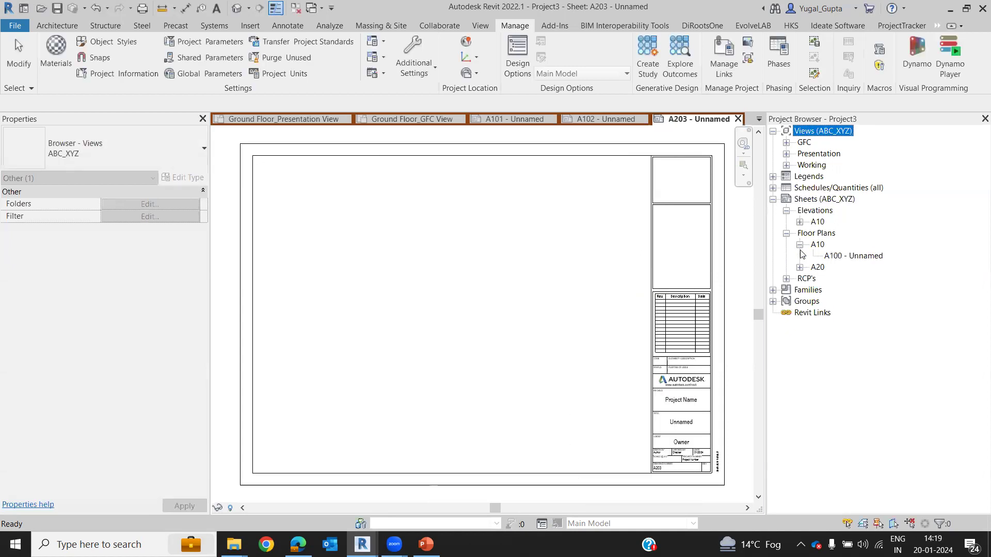
left_click(799, 267)
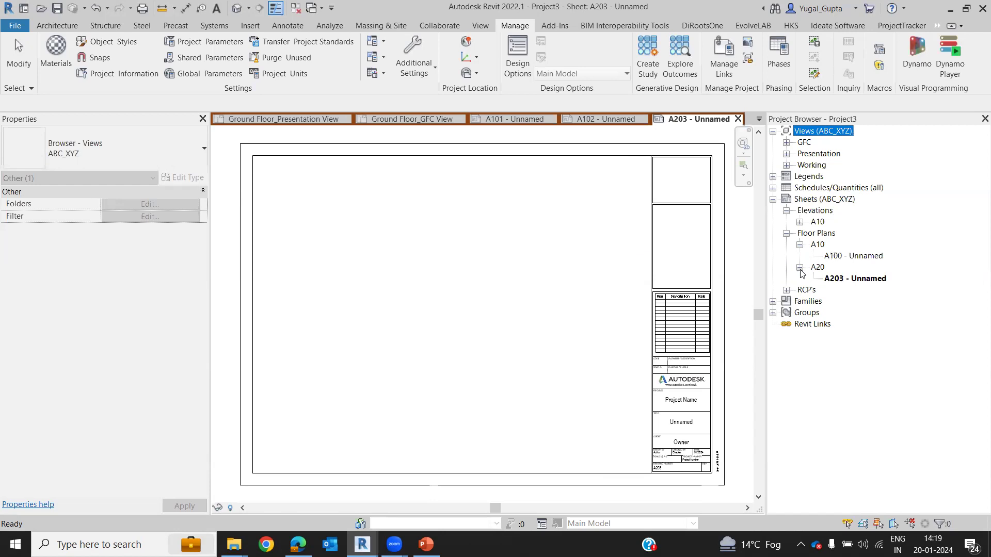
left_click(470, 293)
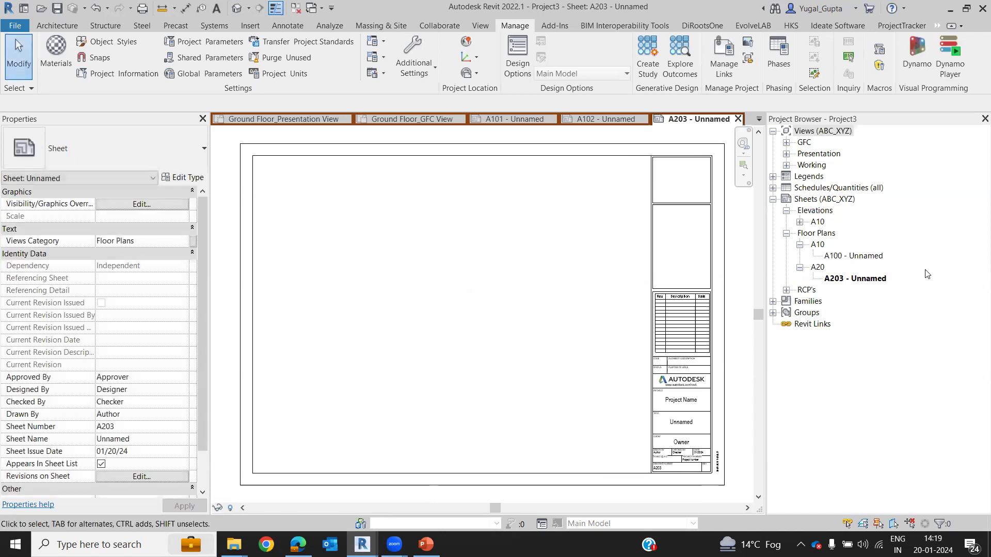